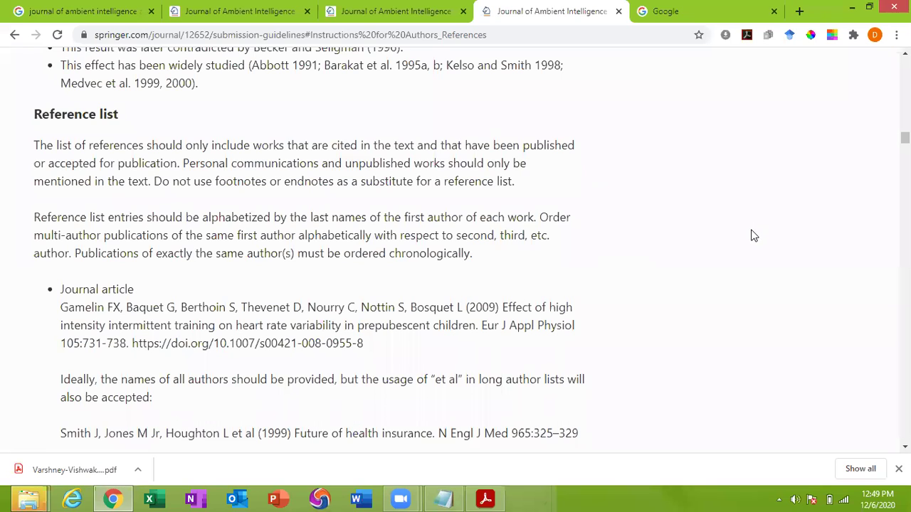
Highlight the Gamelin journal-article example in the Reference list guidelines, then launch Microsoft Word
{"action": "left_click_drag", "start_coordinate": [61, 307], "coordinate": [370, 353]}
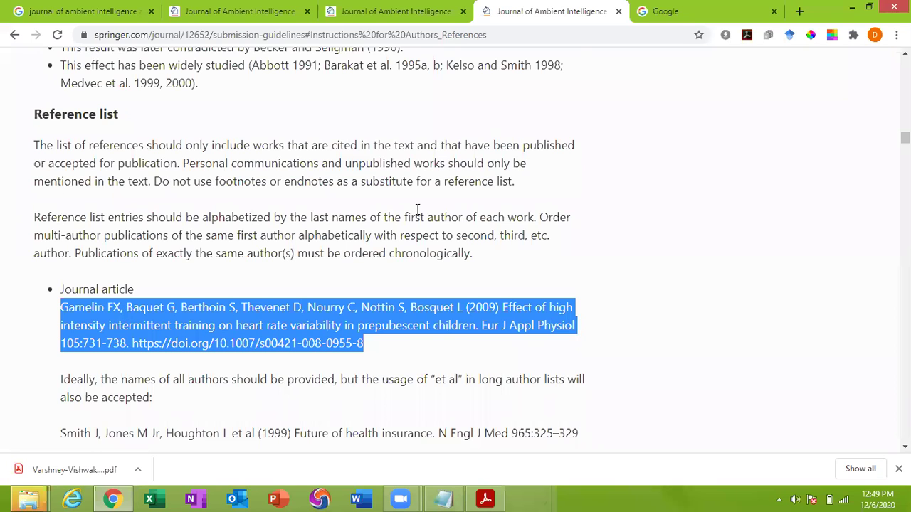
{"action": "scroll", "coordinate": [418, 210], "scroll_direction": "up", "scroll_amount": 5}
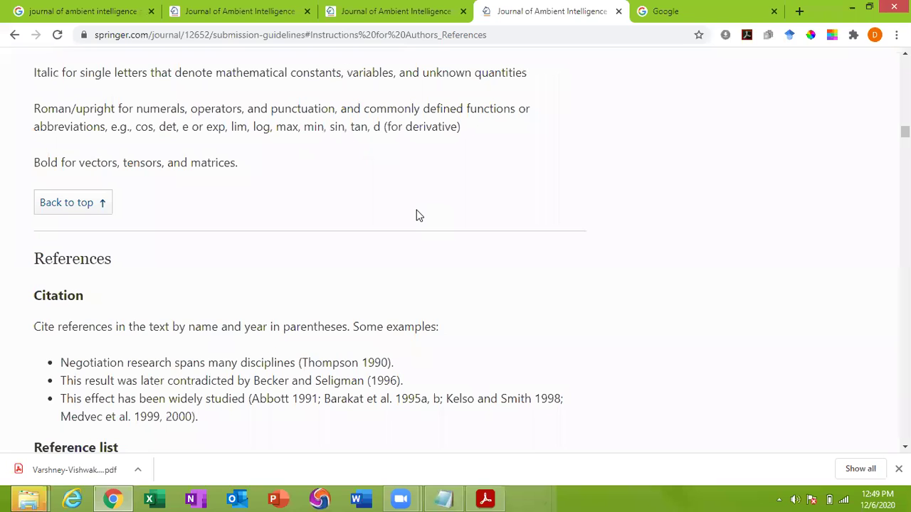
{"action": "scroll", "coordinate": [420, 215], "scroll_direction": "down", "scroll_amount": 2}
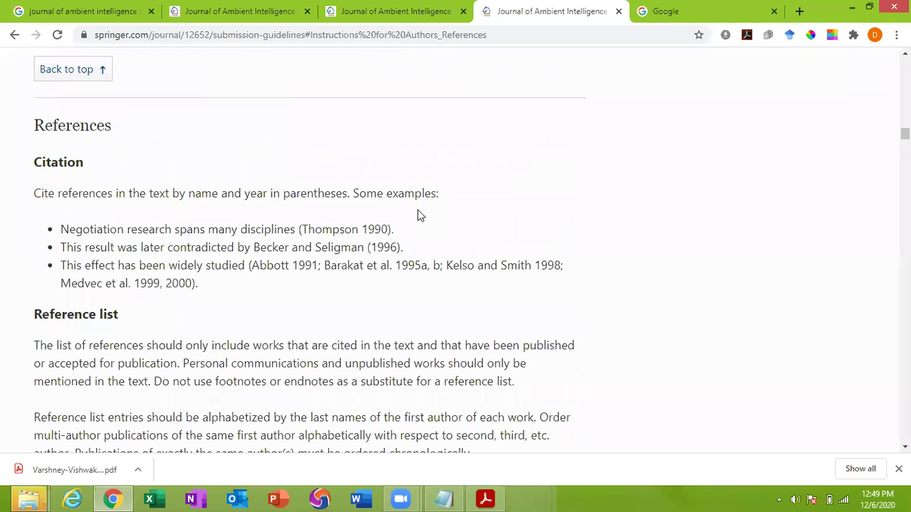
{"action": "scroll", "coordinate": [418, 213], "scroll_direction": "up", "scroll_amount": 2}
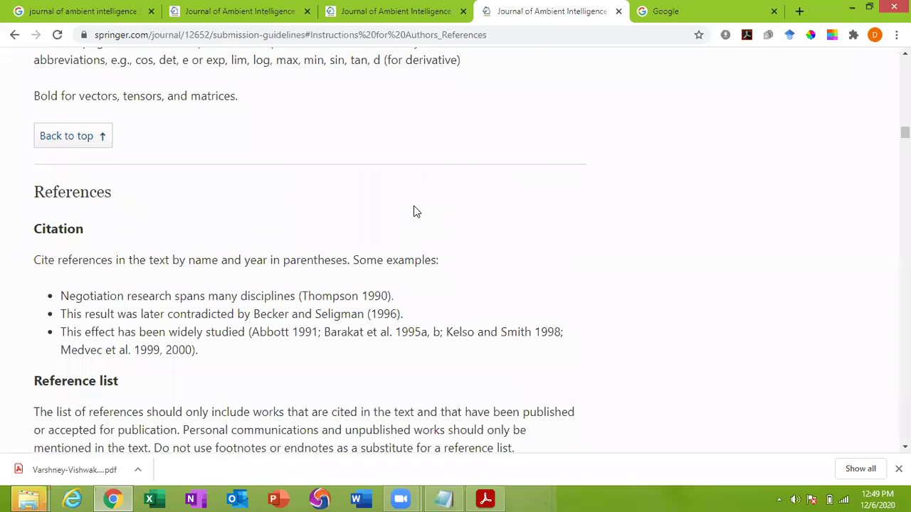
{"action": "scroll", "coordinate": [417, 211], "scroll_direction": "up", "scroll_amount": 1}
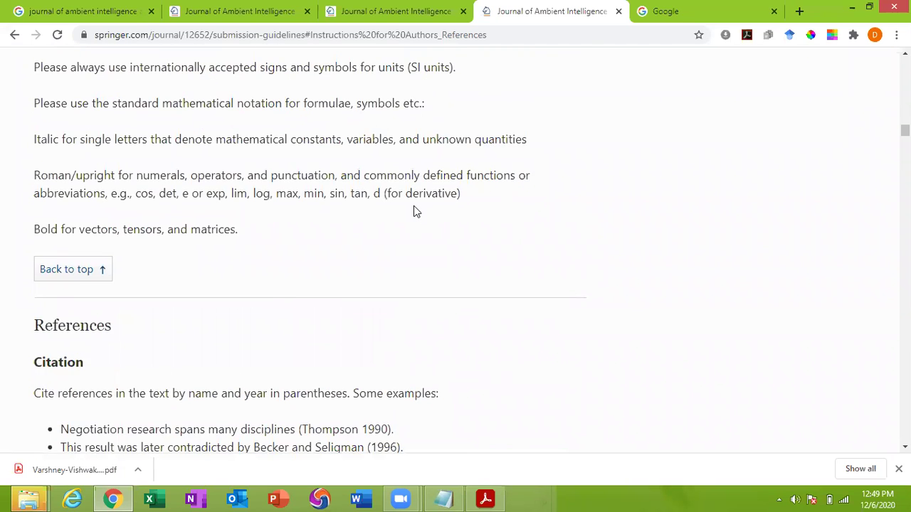
{"action": "scroll", "coordinate": [405, 213], "scroll_direction": "down", "scroll_amount": 4}
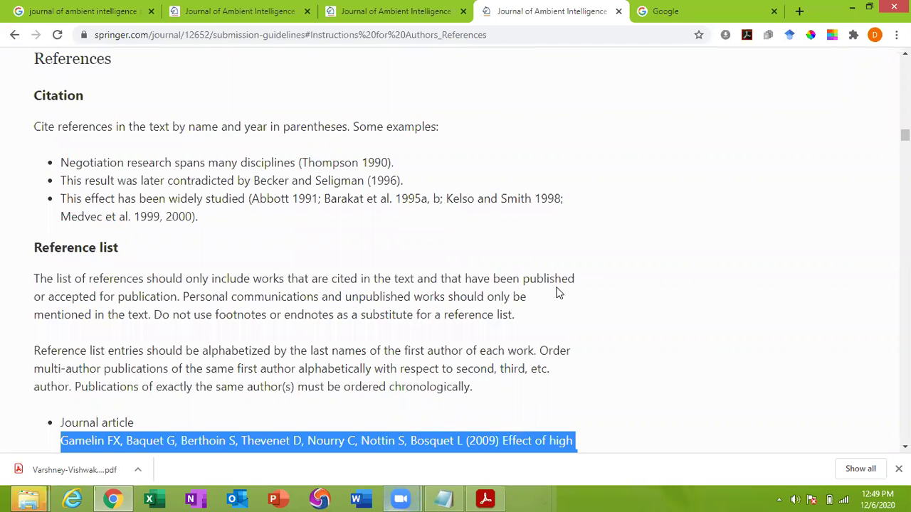
{"action": "left_click", "coordinate": [363, 501]}
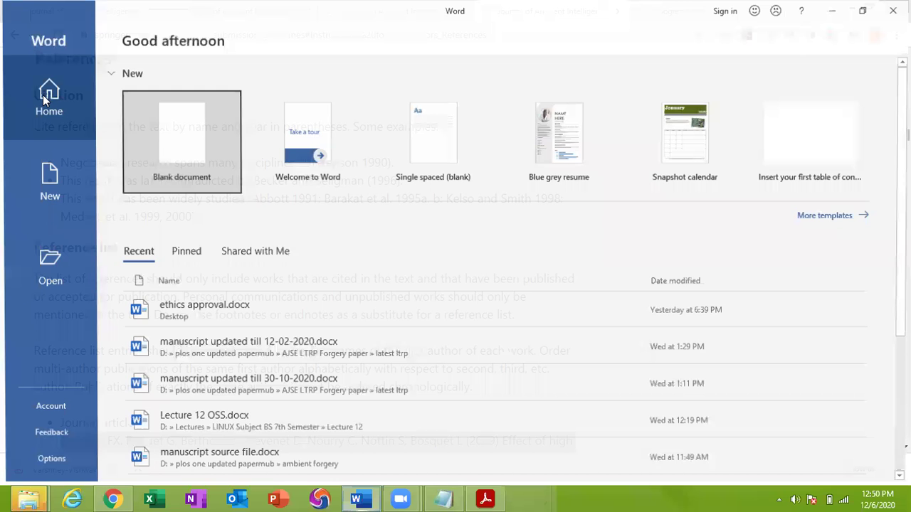
Create a blank Word document and open initial paper.pdf from the Desktop in Acrobat Reader
{"action": "left_click", "coordinate": [197, 151]}
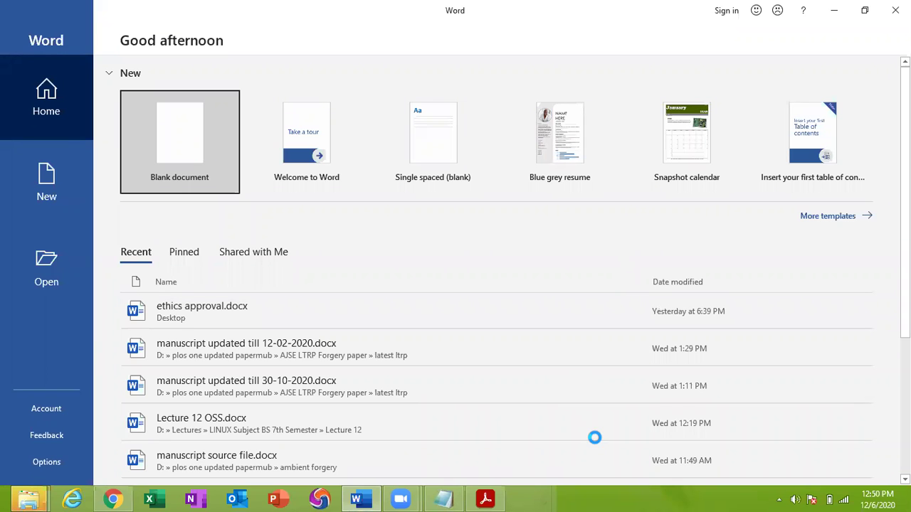
{"action": "left_click", "coordinate": [485, 499]}
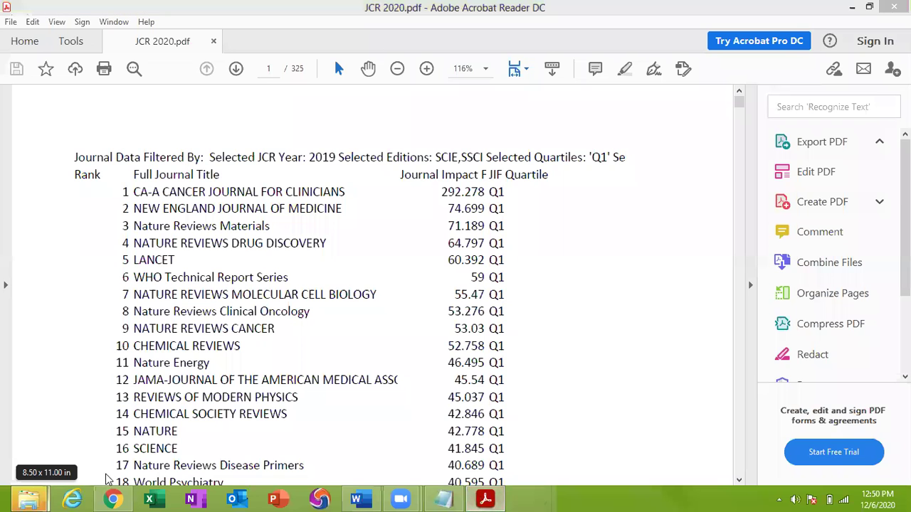
{"action": "mouse_move", "coordinate": [29, 500]}
{"action": "left_click", "coordinate": [228, 455]}
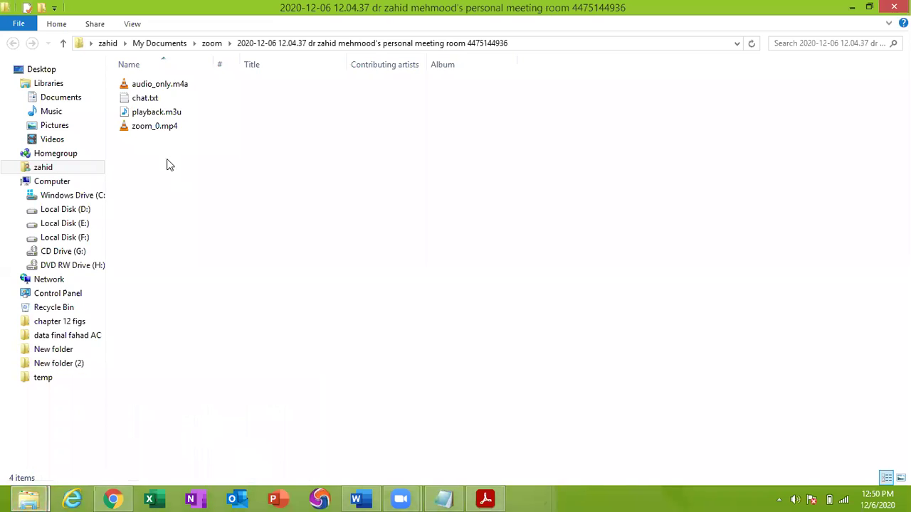
{"action": "left_click", "coordinate": [61, 75]}
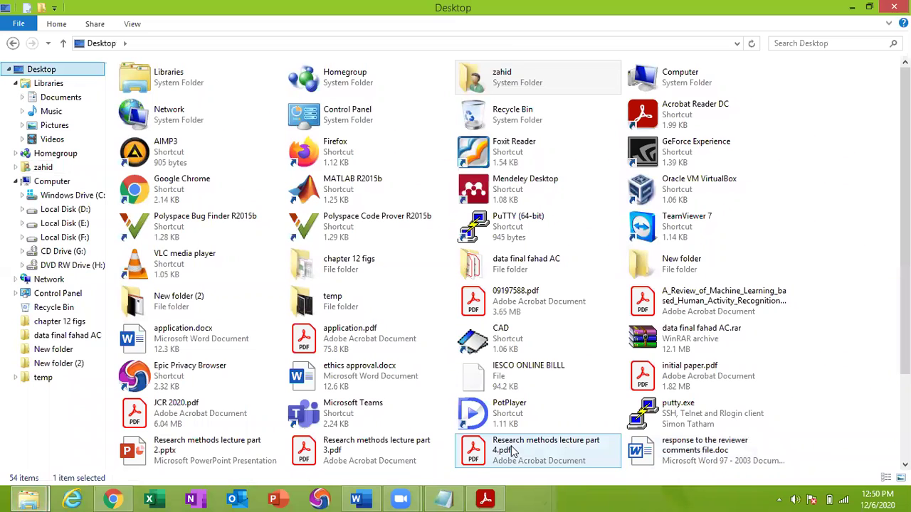
{"action": "left_click", "coordinate": [717, 366]}
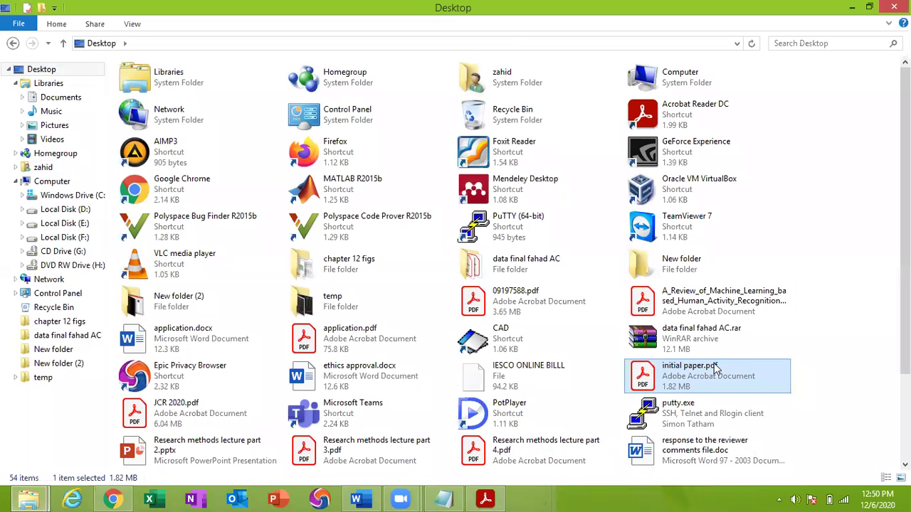
{"action": "double_click", "coordinate": [715, 366]}
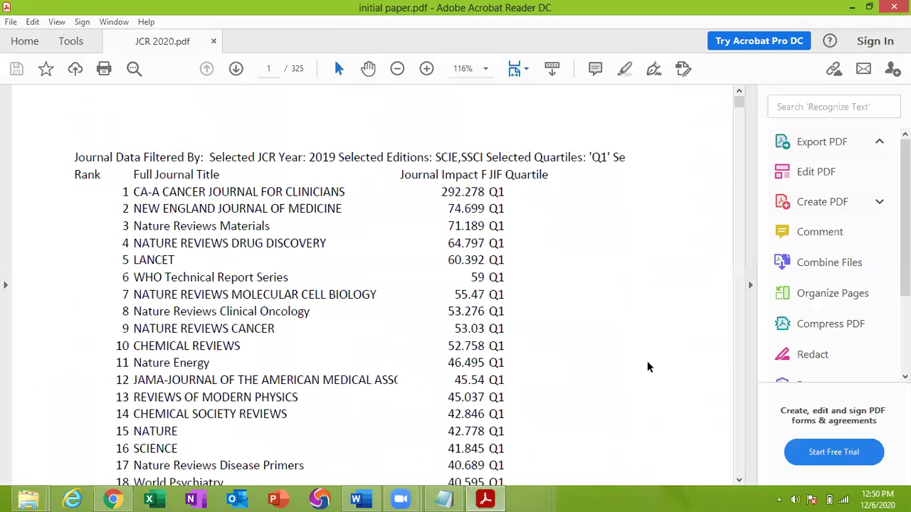
Scroll through initial paper.pdf to its References list on page 31
{"action": "scroll", "coordinate": [552, 359], "scroll_direction": "down", "scroll_amount": 10}
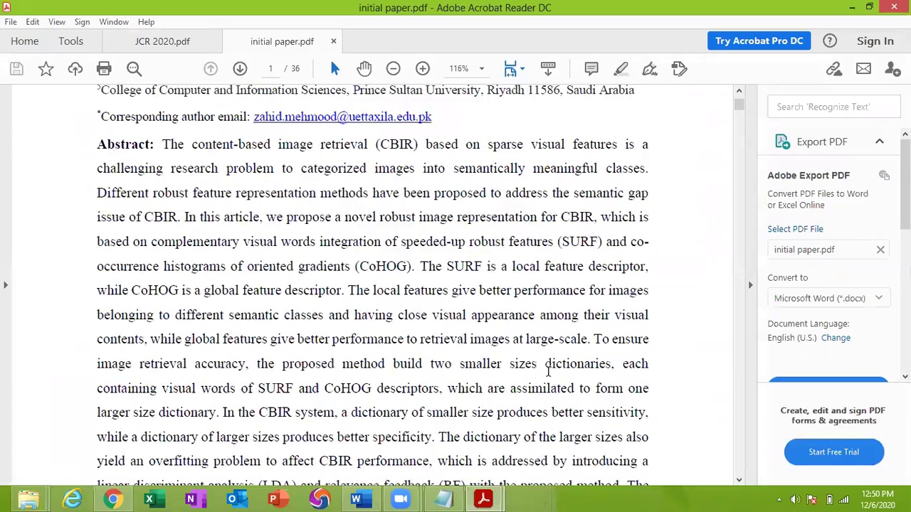
{"action": "scroll", "coordinate": [546, 368], "scroll_direction": "down", "scroll_amount": 10}
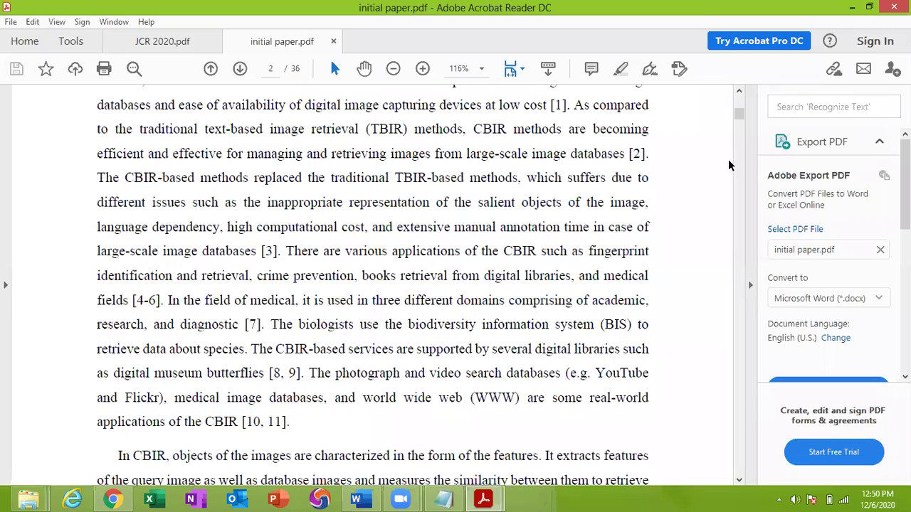
{"action": "left_click_drag", "start_coordinate": [738, 114], "coordinate": [740, 411]}
{"action": "scroll", "coordinate": [217, 218], "scroll_direction": "down", "scroll_amount": 10}
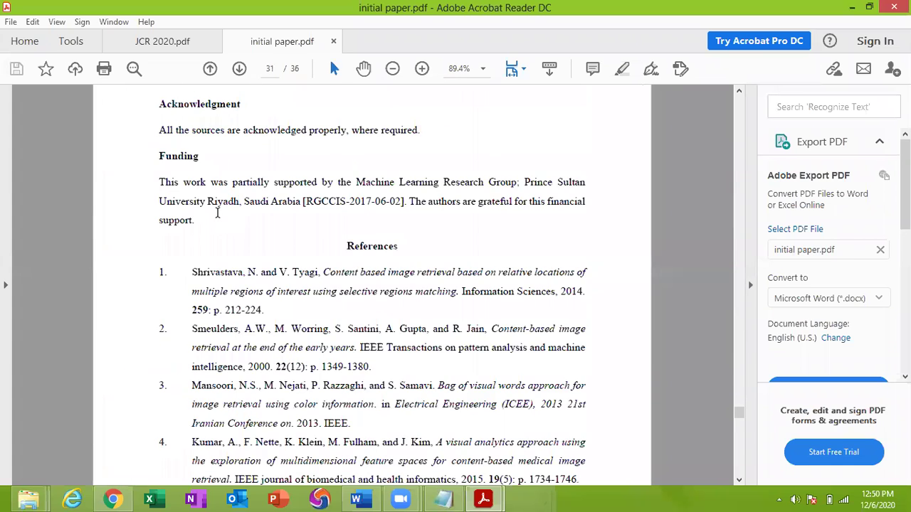
{"action": "left_click_drag", "start_coordinate": [346, 150], "coordinate": [406, 150]}
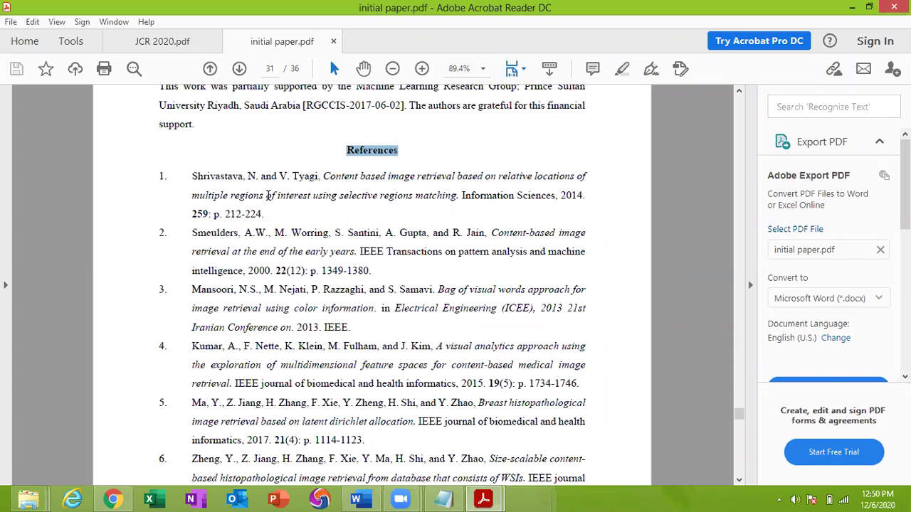
Select reference 1 in the paper's list to compare its format
{"action": "left_click_drag", "start_coordinate": [192, 174], "coordinate": [269, 214]}
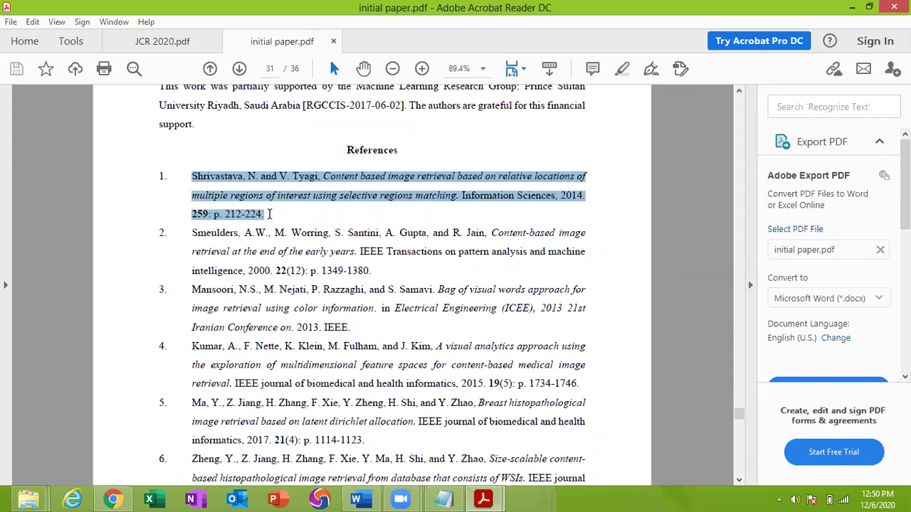
{"action": "scroll", "coordinate": [280, 211], "scroll_direction": "up", "scroll_amount": 10}
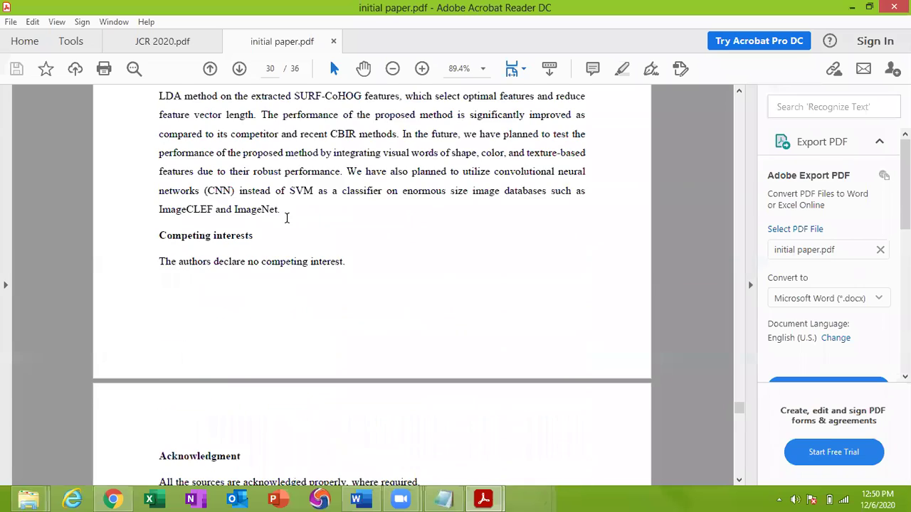
{"action": "scroll", "coordinate": [289, 218], "scroll_direction": "up", "scroll_amount": 6}
{"action": "scroll", "coordinate": [381, 299], "scroll_direction": "down", "scroll_amount": 2}
{"action": "scroll", "coordinate": [381, 299], "scroll_direction": "up", "scroll_amount": 2}
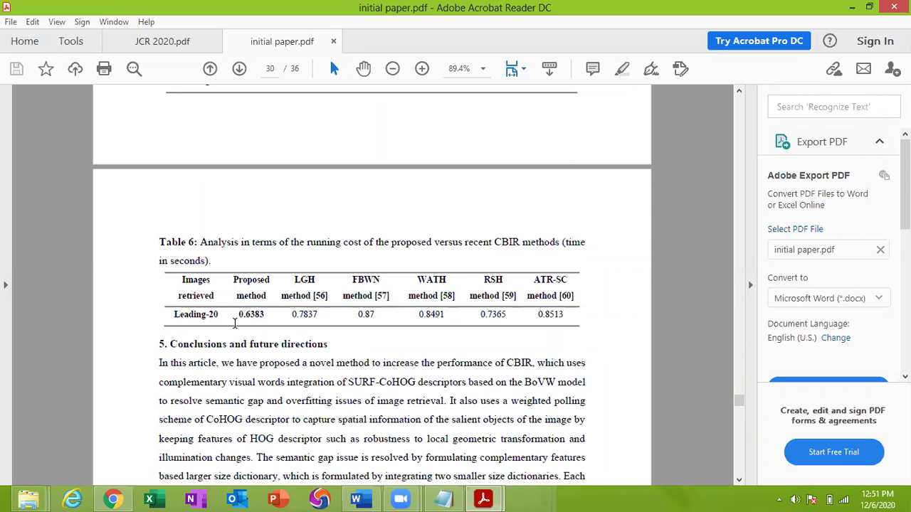
{"action": "scroll", "coordinate": [235, 321], "scroll_direction": "down", "scroll_amount": 3}
{"action": "scroll", "coordinate": [235, 321], "scroll_direction": "down", "scroll_amount": 5}
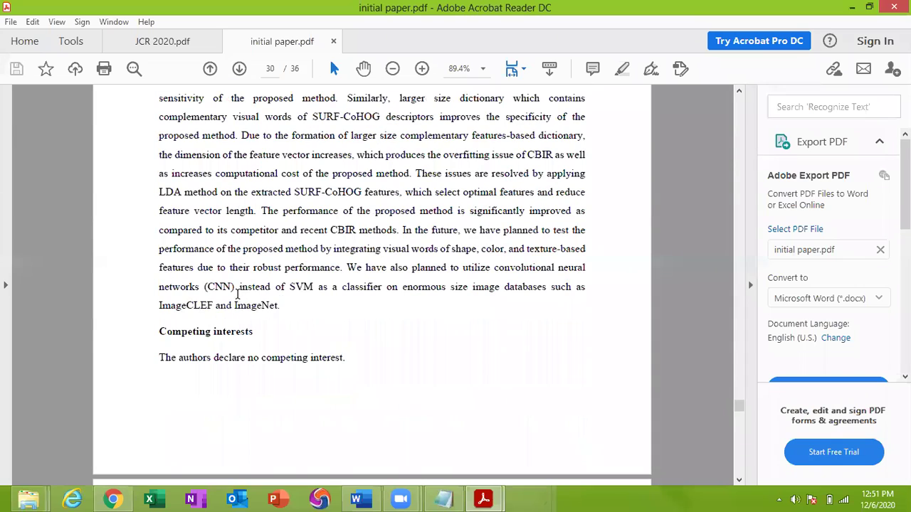
{"action": "scroll", "coordinate": [236, 287], "scroll_direction": "down", "scroll_amount": 11}
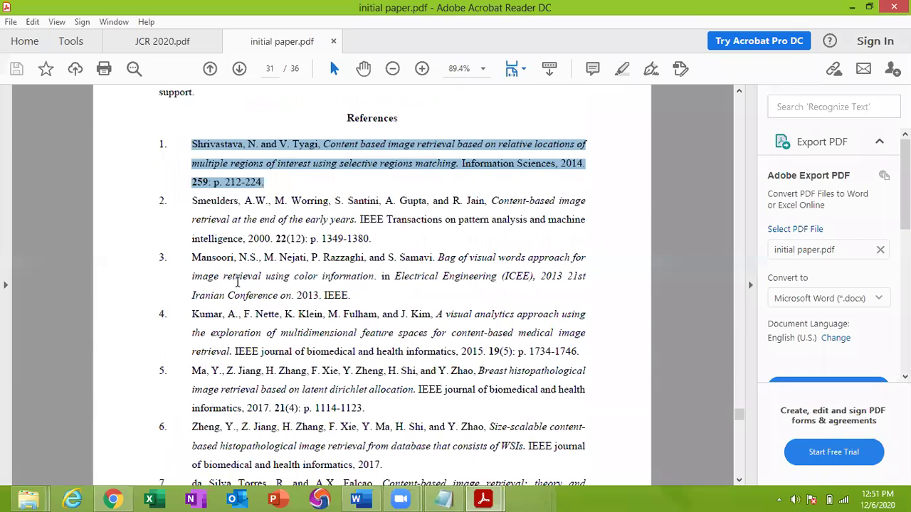
Return to the Springer guidelines, deselect the Gamelin reference, and bring the Contents list into view
{"action": "left_click", "coordinate": [358, 499]}
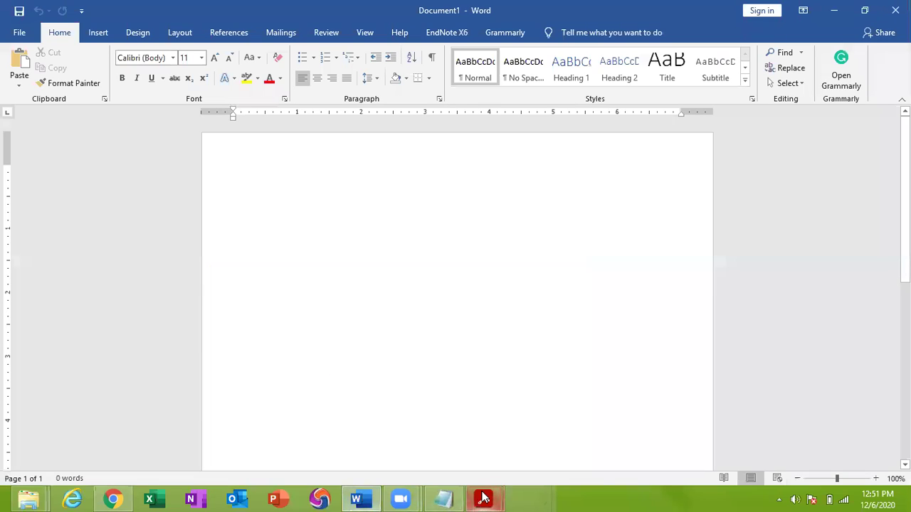
{"action": "left_click", "coordinate": [112, 499]}
{"action": "left_click", "coordinate": [345, 217]}
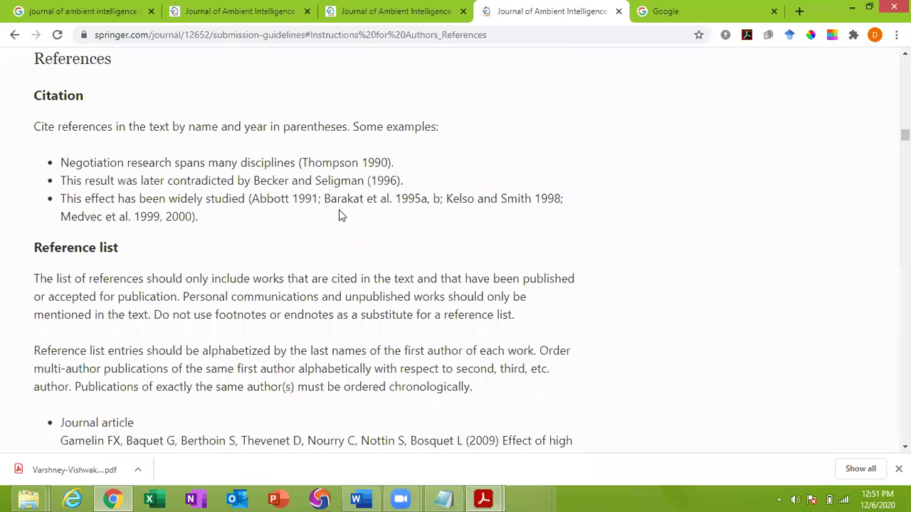
{"action": "scroll", "coordinate": [340, 215], "scroll_direction": "down", "scroll_amount": 3}
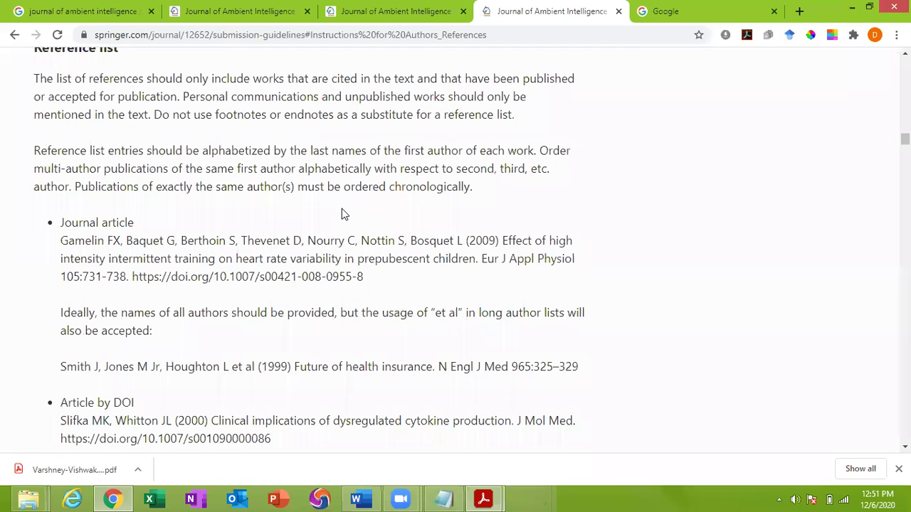
{"action": "scroll", "coordinate": [342, 214], "scroll_direction": "up", "scroll_amount": 15}
{"action": "scroll", "coordinate": [362, 217], "scroll_direction": "up", "scroll_amount": 20}
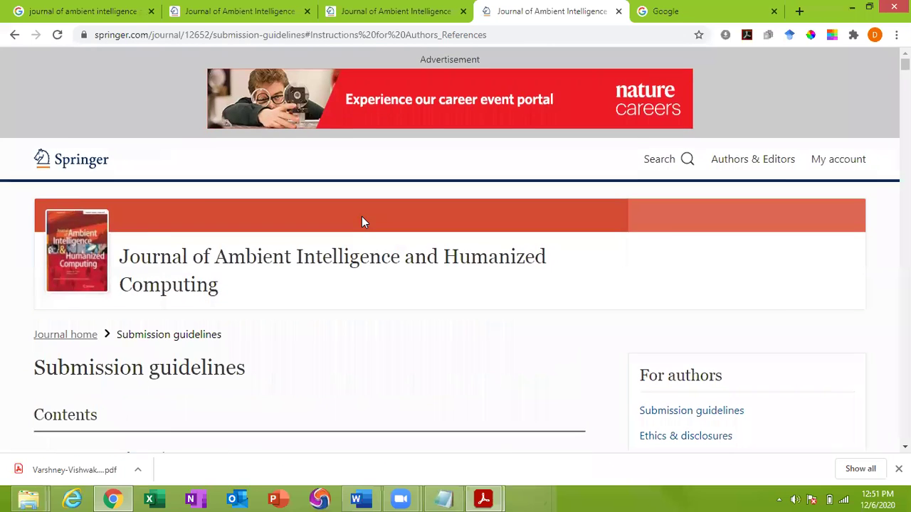
{"action": "scroll", "coordinate": [362, 216], "scroll_direction": "down", "scroll_amount": 7}
{"action": "scroll", "coordinate": [363, 212], "scroll_direction": "up", "scroll_amount": 2}
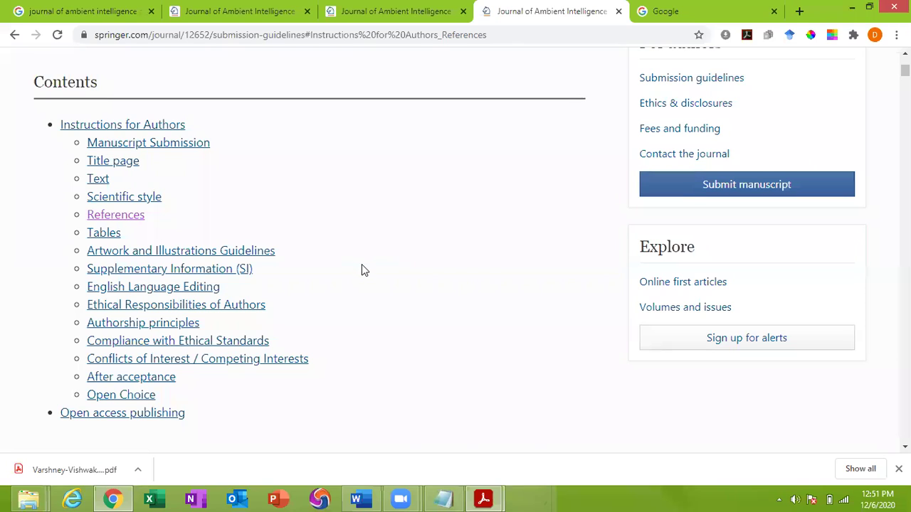
Bring initial paper.pdf forward and move from page 31 to page 19, Section 4 Experimental results
{"action": "mouse_move", "coordinate": [483, 498]}
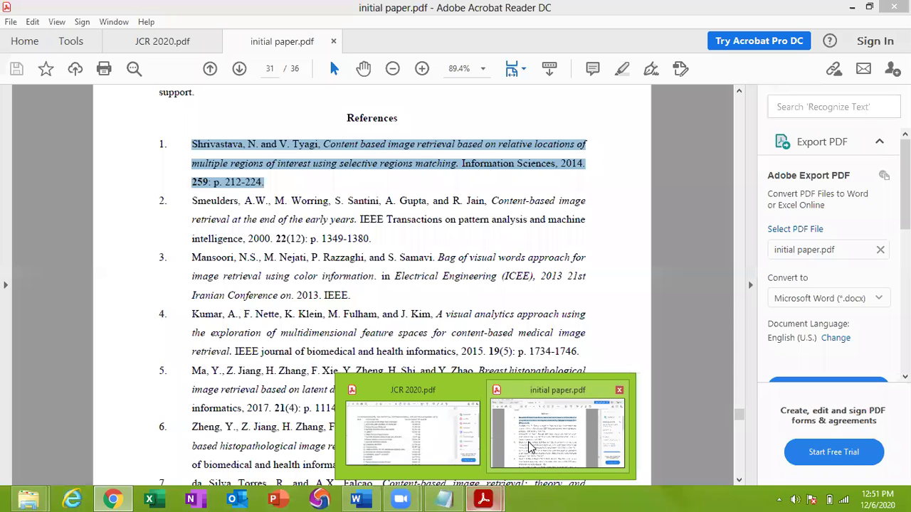
{"action": "left_click", "coordinate": [530, 447]}
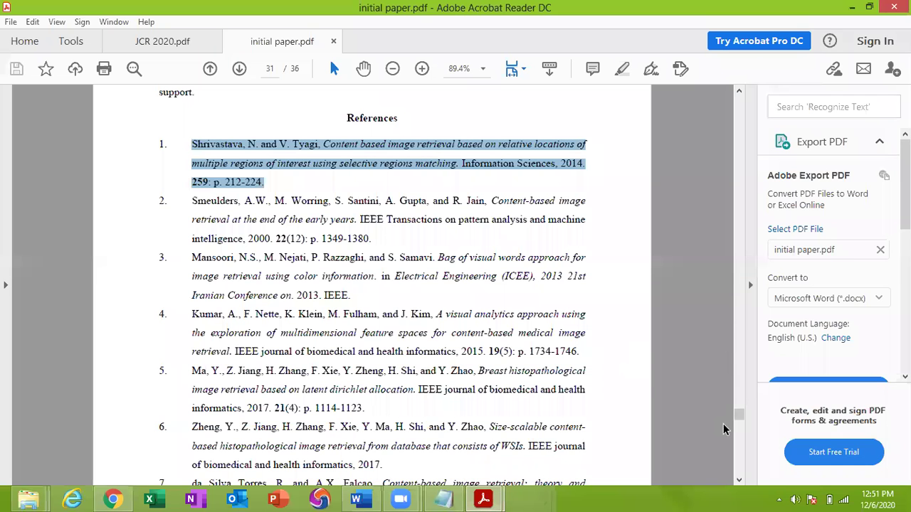
{"action": "left_click_drag", "start_coordinate": [743, 421], "coordinate": [739, 302]}
{"action": "scroll", "coordinate": [403, 380], "scroll_direction": "up", "scroll_amount": 10}
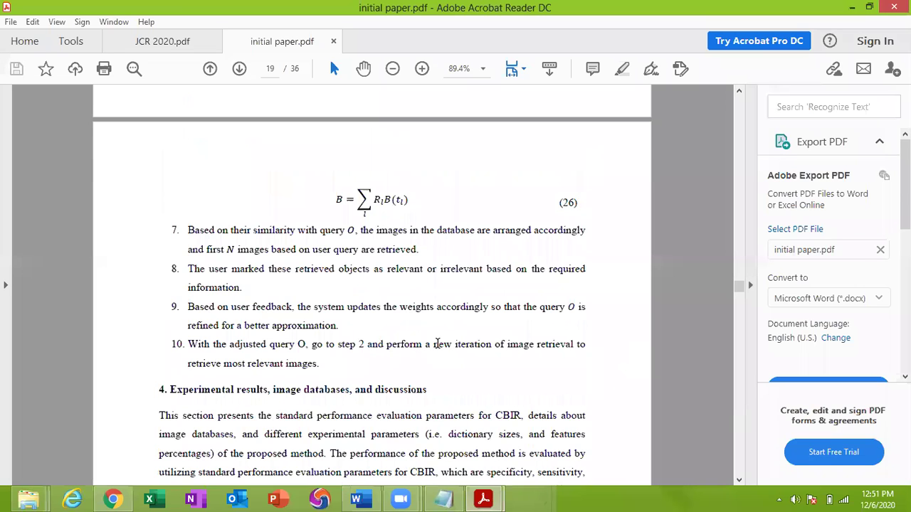
{"action": "scroll", "coordinate": [422, 322], "scroll_direction": "down", "scroll_amount": 1}
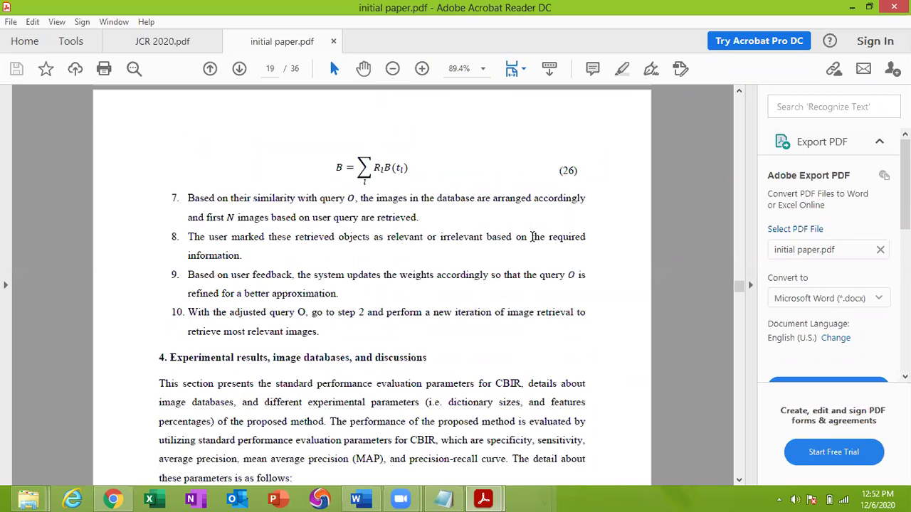
{"action": "scroll", "coordinate": [532, 239], "scroll_direction": "down", "scroll_amount": 3}
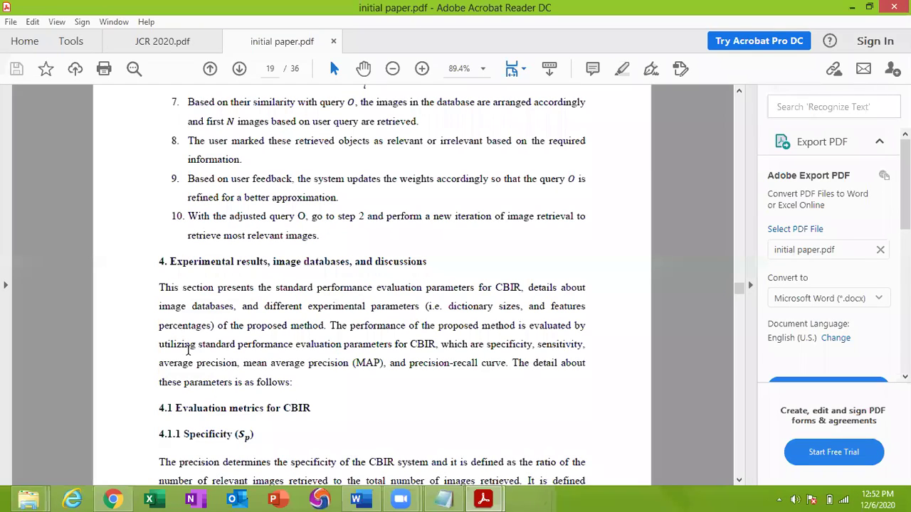
From the Springer submission guidelines, follow Submit manuscript to the Editorial Manager login page
{"action": "left_click", "coordinate": [112, 500]}
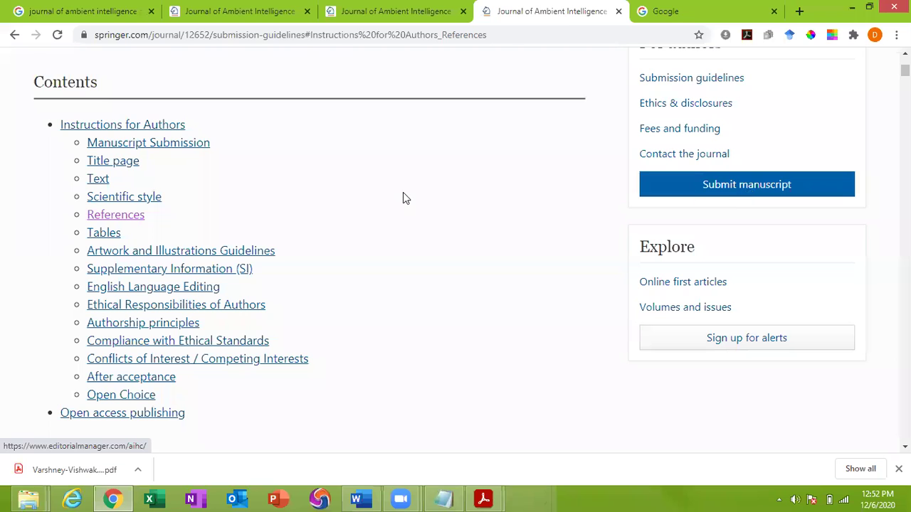
{"action": "scroll", "coordinate": [403, 194], "scroll_direction": "up", "scroll_amount": 3}
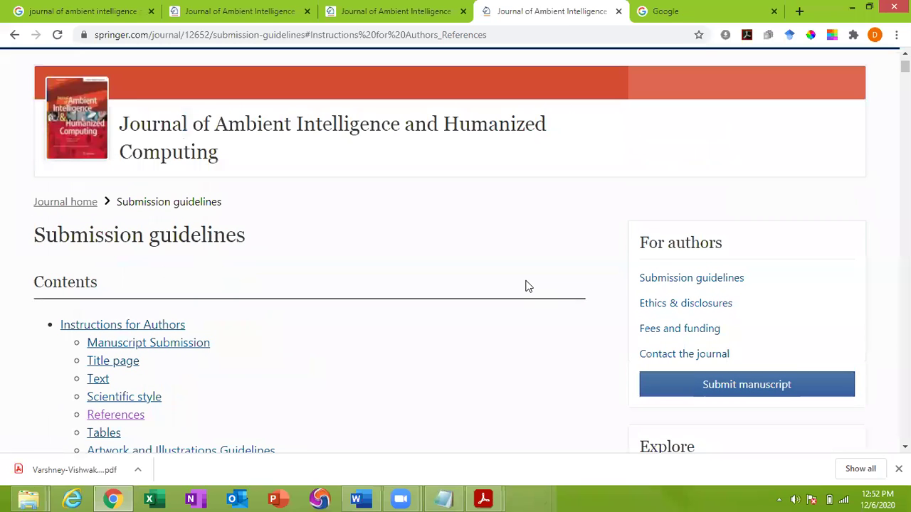
{"action": "scroll", "coordinate": [528, 285], "scroll_direction": "down", "scroll_amount": 2}
{"action": "left_click", "coordinate": [753, 252]}
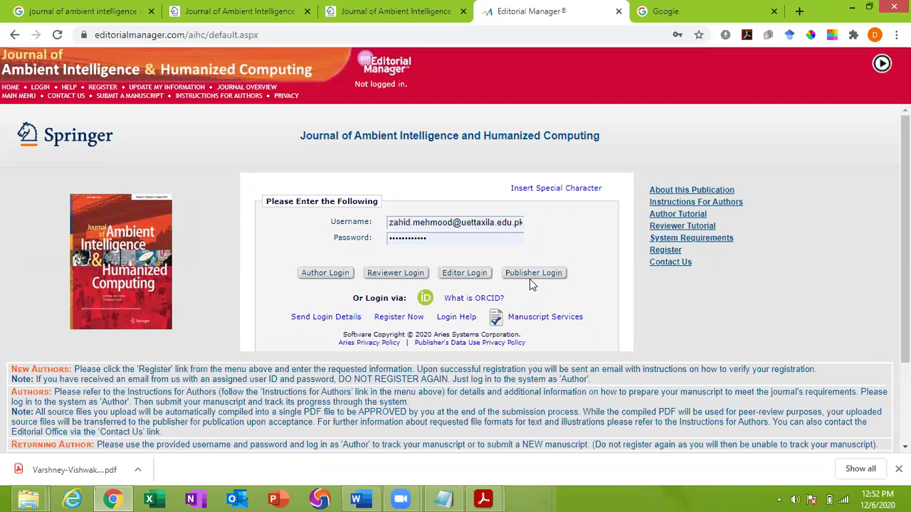
Choose Author Login on the journal's Editorial Manager login page
{"action": "left_click", "coordinate": [325, 278]}
{"action": "mouse_move", "coordinate": [476, 301]}
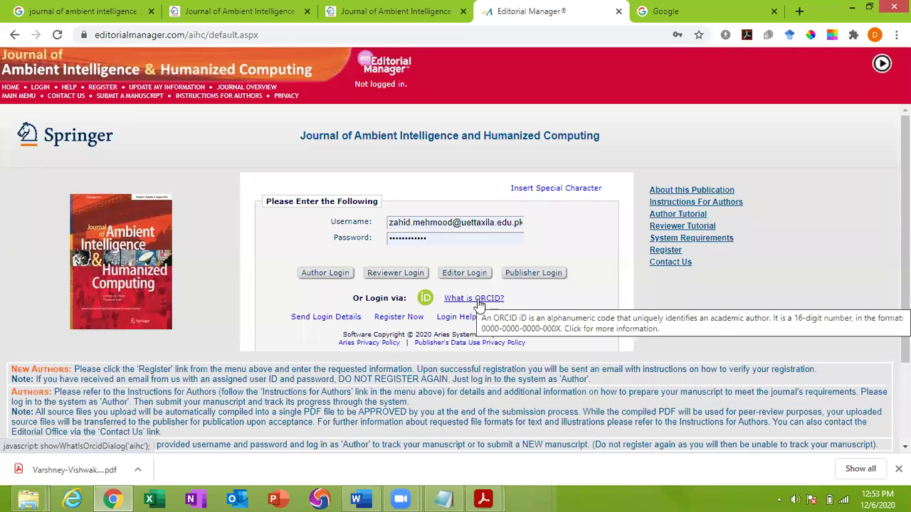
Open the What is ORCID? explanation, closing the blocked blank tab
{"action": "right_click", "coordinate": [478, 302]}
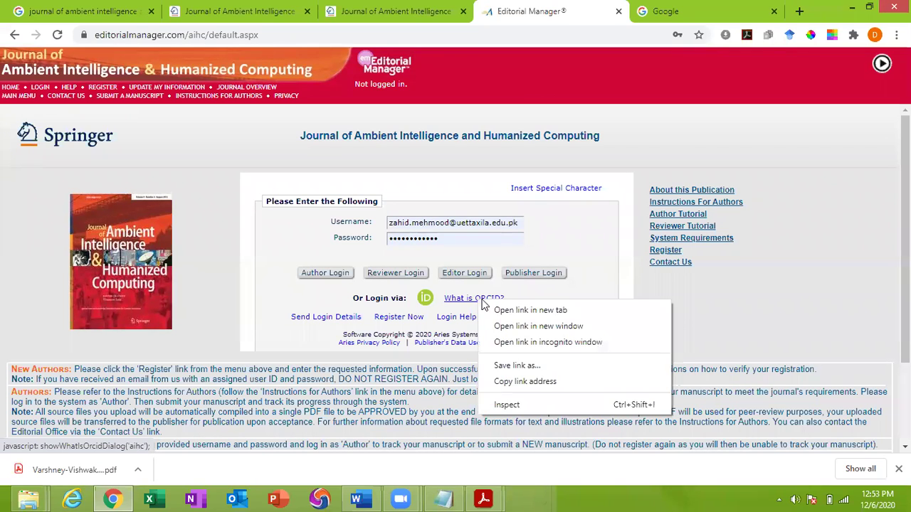
{"action": "left_click", "coordinate": [498, 308]}
{"action": "left_click", "coordinate": [578, 8]}
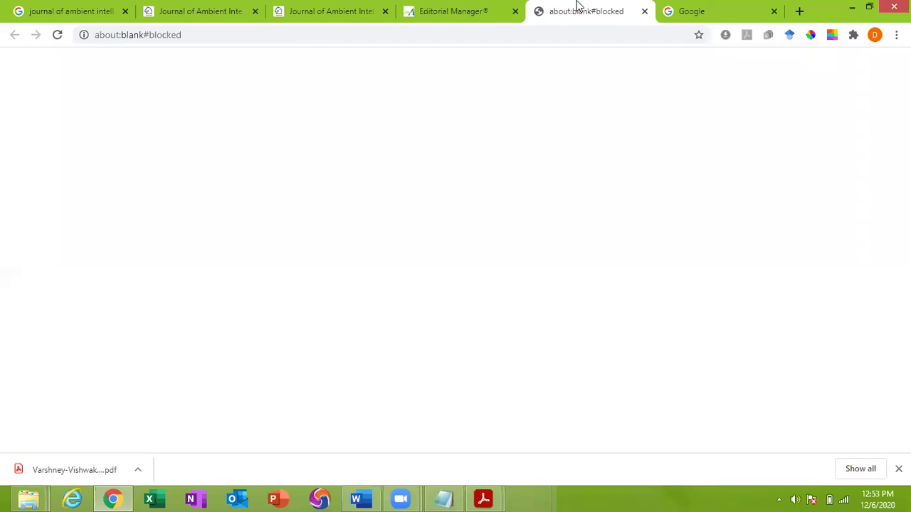
{"action": "left_click", "coordinate": [645, 12]}
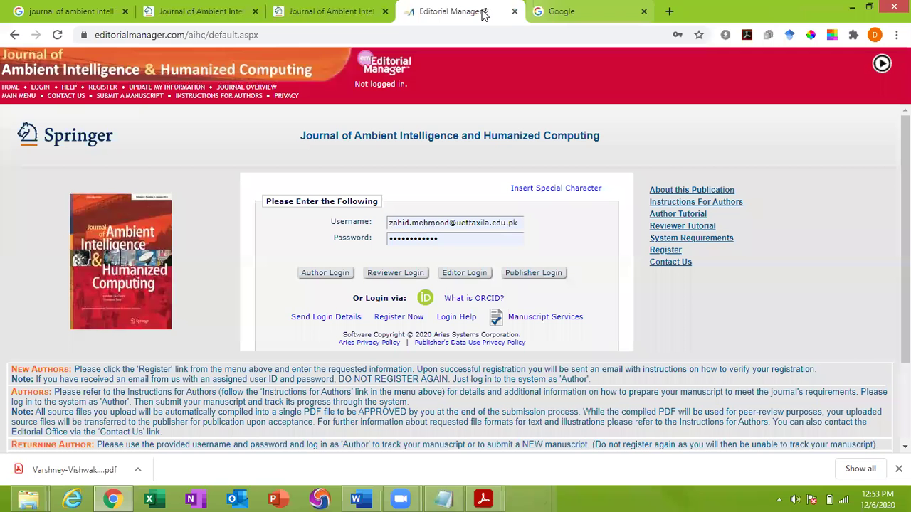
{"action": "left_click", "coordinate": [464, 301]}
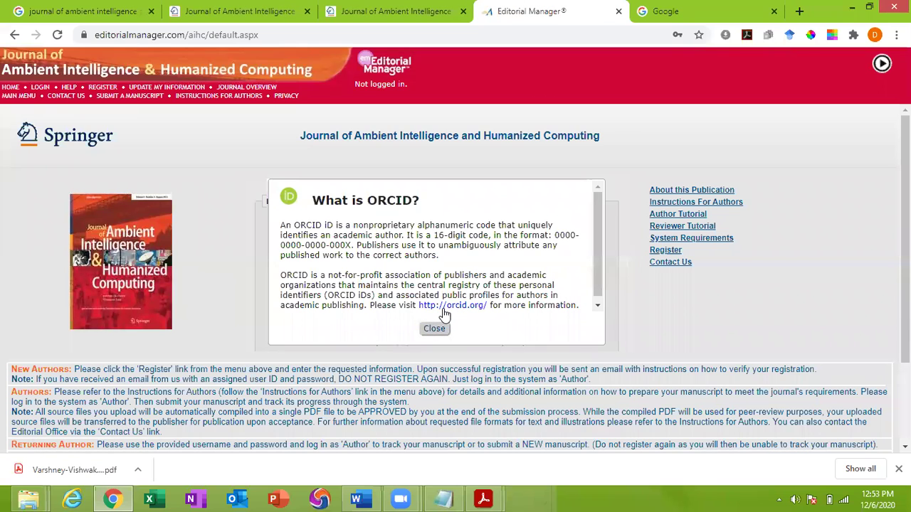
Open orcid.org in a new tab and view its three-steps introduction
{"action": "right_click", "coordinate": [447, 307]}
{"action": "left_click", "coordinate": [472, 318]}
{"action": "left_click", "coordinate": [443, 331]}
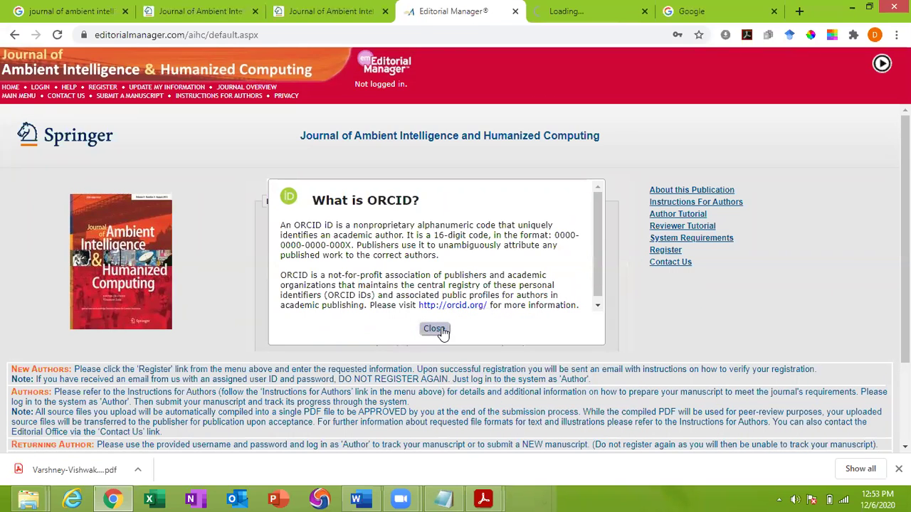
{"action": "left_click", "coordinate": [559, 9]}
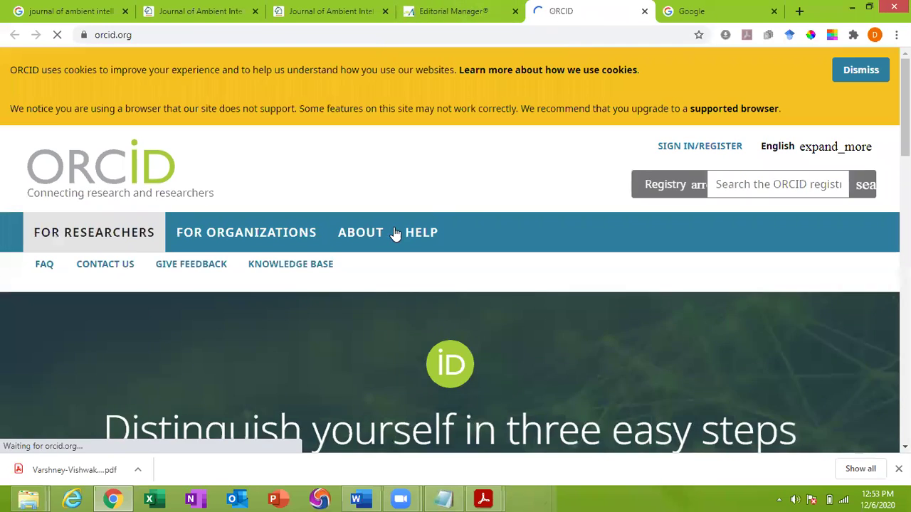
{"action": "scroll", "coordinate": [400, 229], "scroll_direction": "down", "scroll_amount": 8}
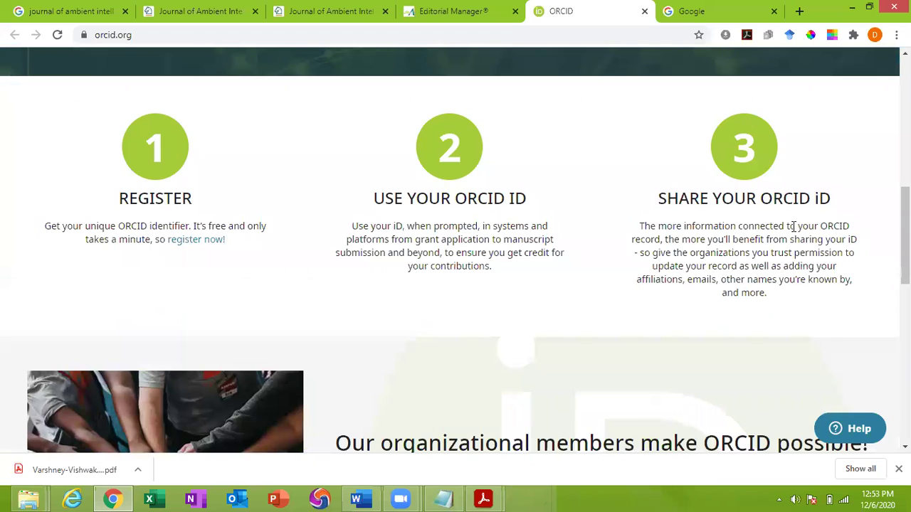
{"action": "scroll", "coordinate": [540, 160], "scroll_direction": "up", "scroll_amount": 1}
{"action": "scroll", "coordinate": [539, 142], "scroll_direction": "up", "scroll_amount": 7}
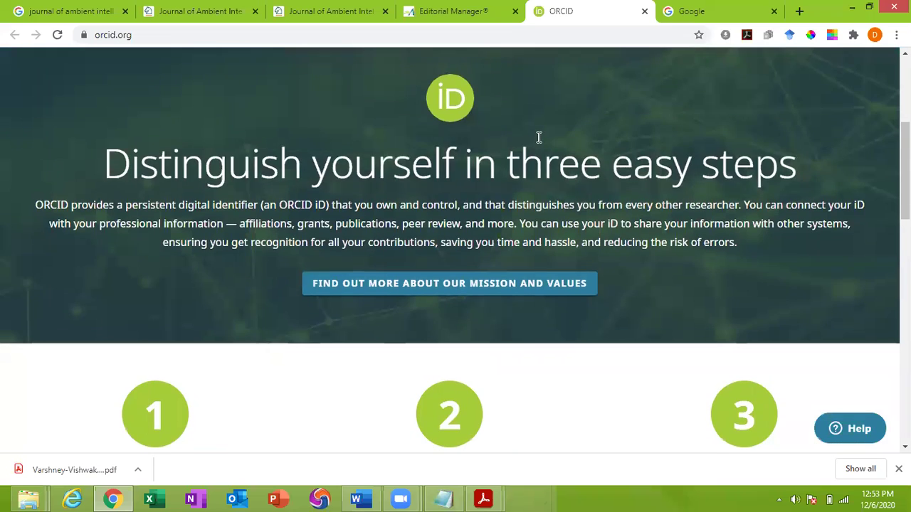
Return to the journal login tab and clear the stored username and password
{"action": "left_click", "coordinate": [435, 8]}
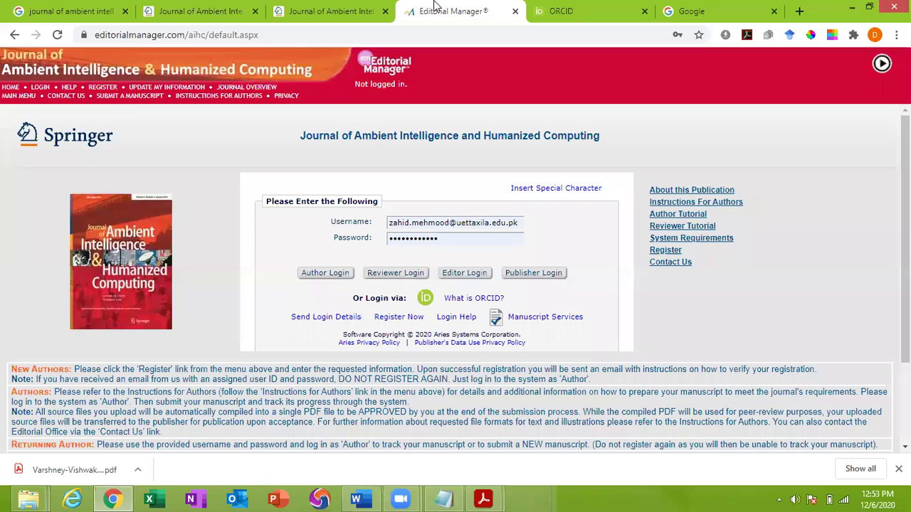
{"action": "double_click", "coordinate": [480, 239]}
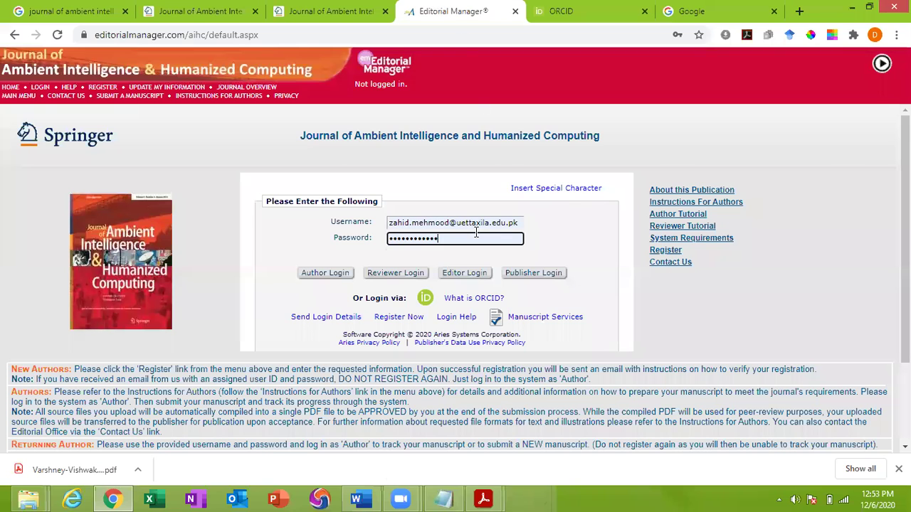
{"action": "triple_click", "coordinate": [471, 225]}
{"action": "key", "text": "BackSpace"}
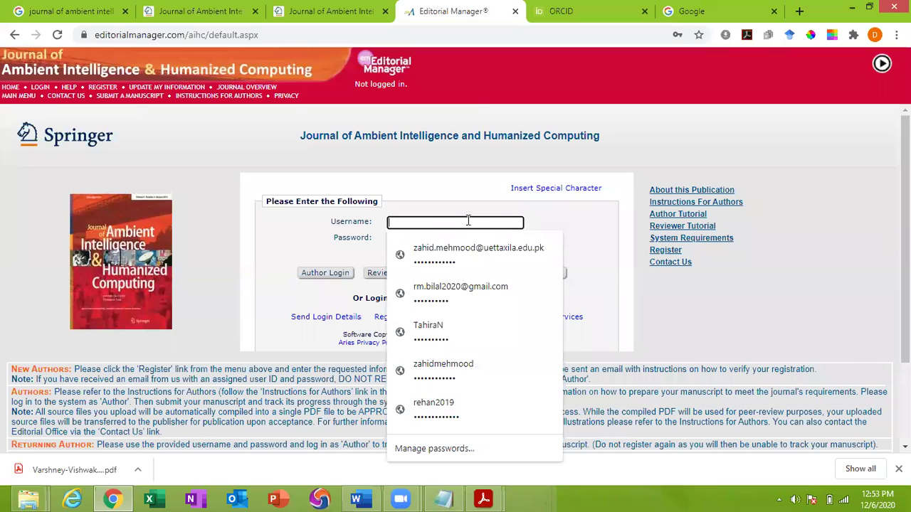
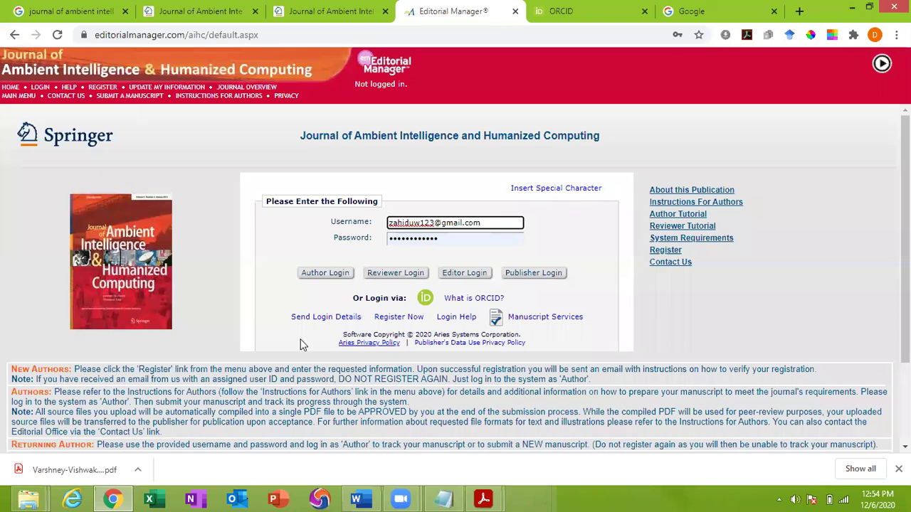
Enter a new e-mail address as the username and bring up the Register Now link's options
{"action": "left_click", "coordinate": [283, 313]}
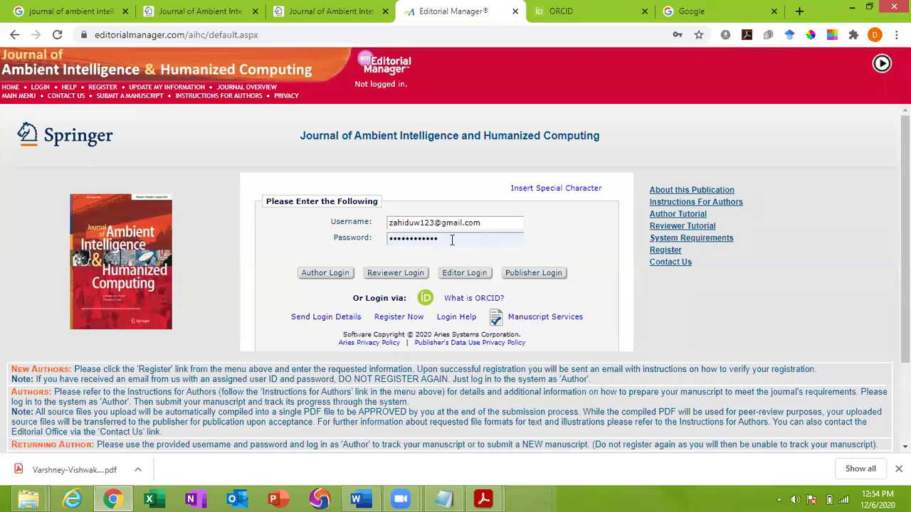
{"action": "right_click", "coordinate": [411, 318]}
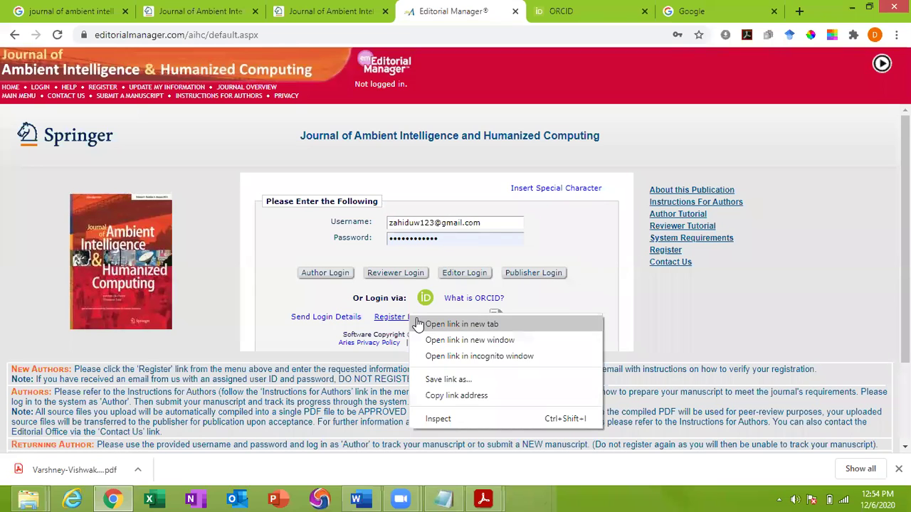
Open the Register Now registration page and decline saving the password
{"action": "left_click", "coordinate": [420, 322]}
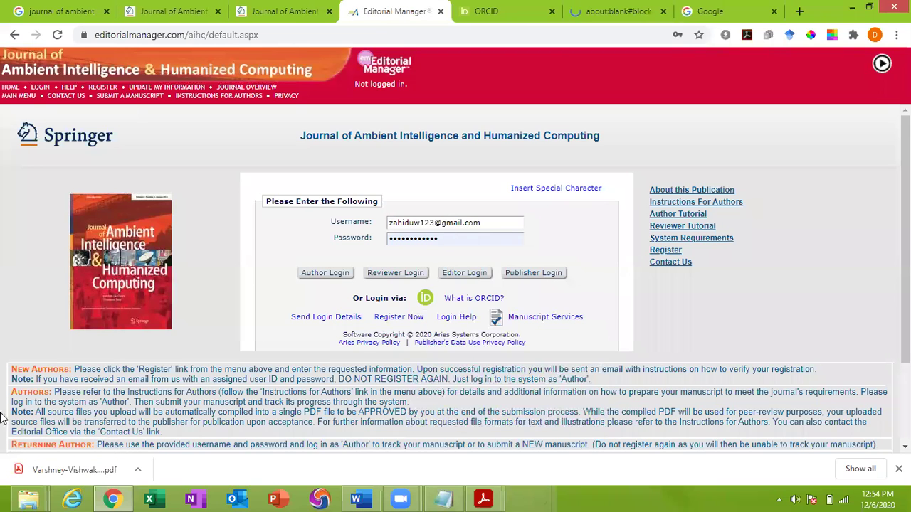
{"action": "left_click", "coordinate": [414, 318]}
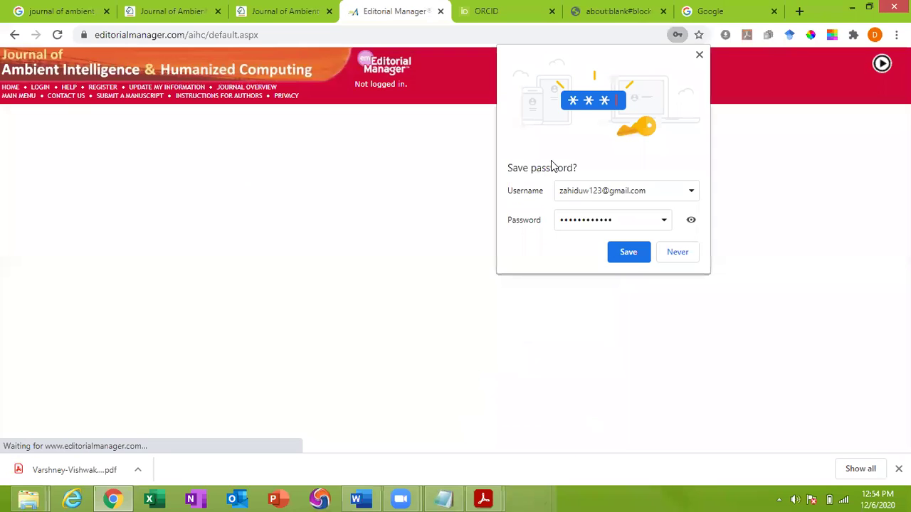
{"action": "left_click", "coordinate": [685, 253]}
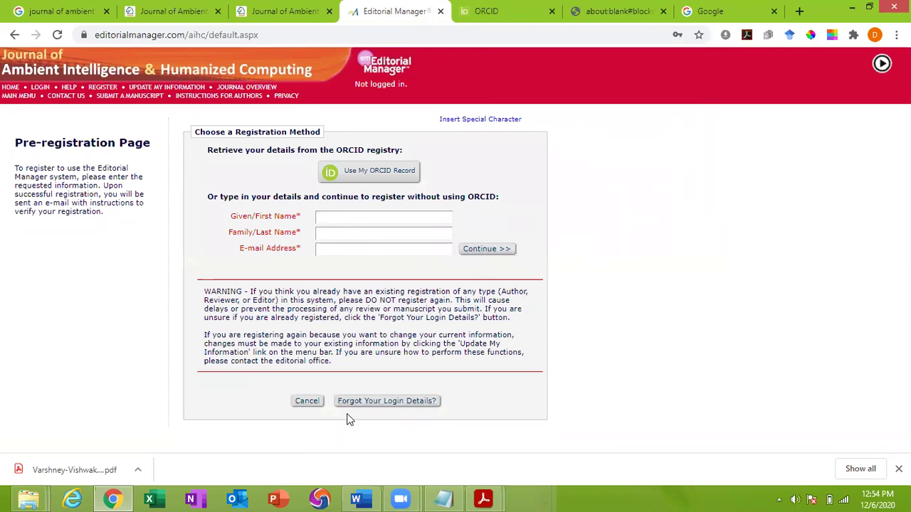
Fill in the registrant's first name, last name and e-mail address
{"action": "left_click", "coordinate": [337, 217]}
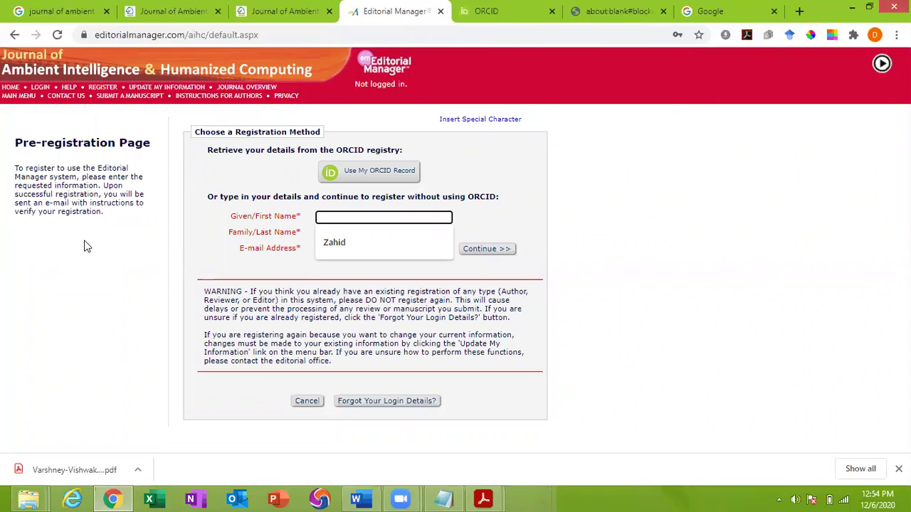
{"action": "key", "text": "Tab"}
{"action": "key", "text": "Tab"}
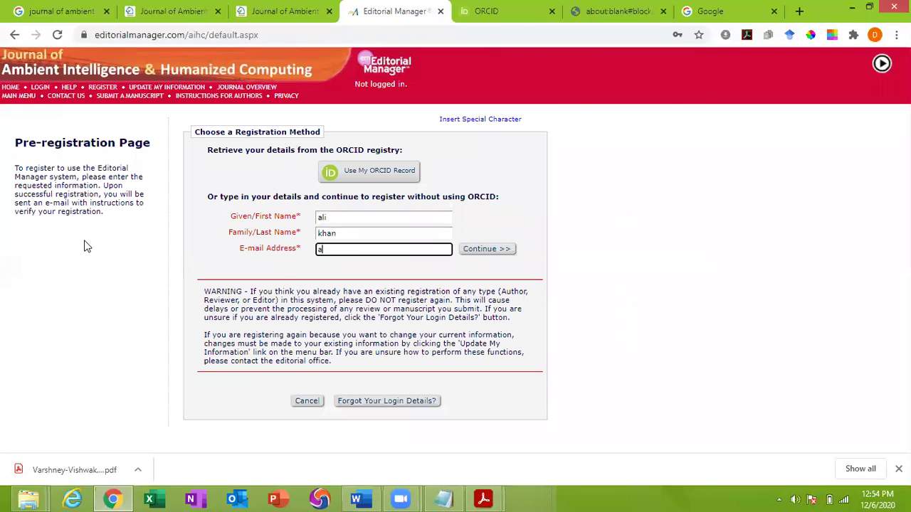
Continue from pre-registration and scroll through the full Registration form
{"action": "left_click", "coordinate": [490, 253]}
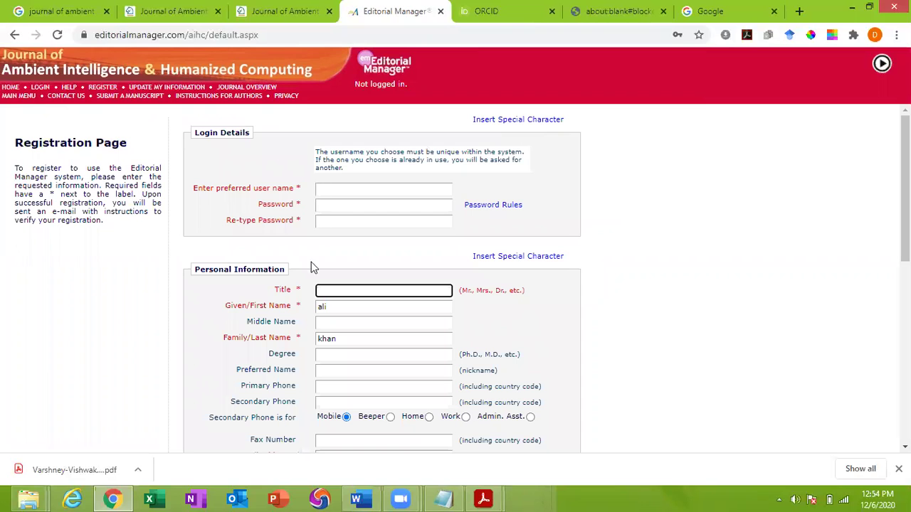
{"action": "scroll", "coordinate": [306, 366], "scroll_direction": "down", "scroll_amount": 4}
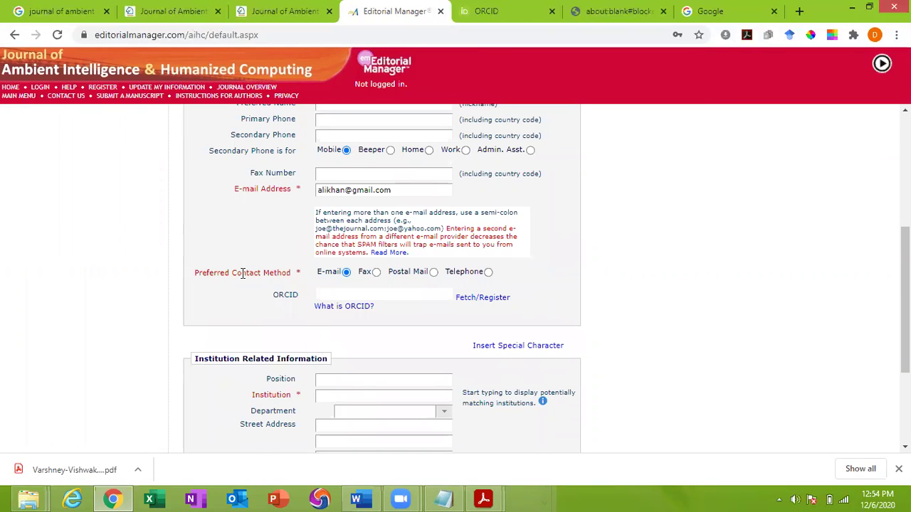
{"action": "scroll", "coordinate": [249, 405], "scroll_direction": "down", "scroll_amount": 2}
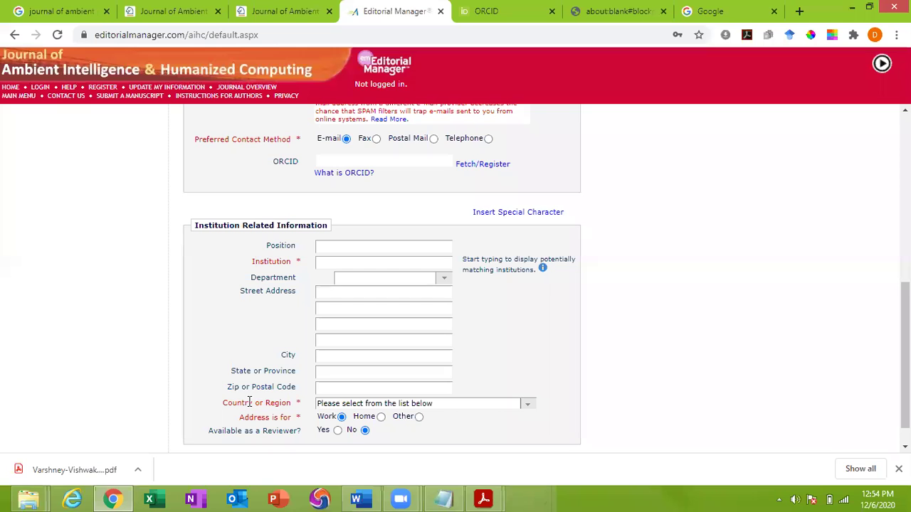
{"action": "scroll", "coordinate": [249, 403], "scroll_direction": "down", "scroll_amount": 1}
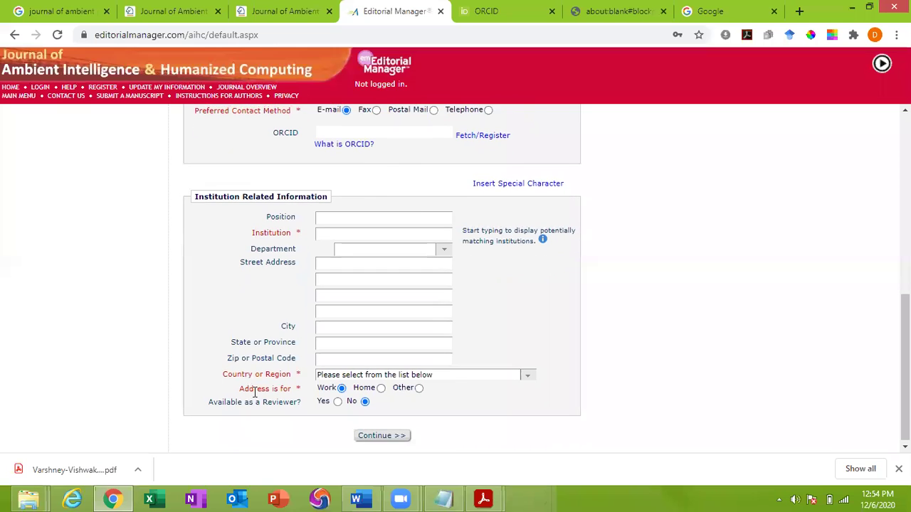
{"action": "scroll", "coordinate": [252, 393], "scroll_direction": "up", "scroll_amount": 4}
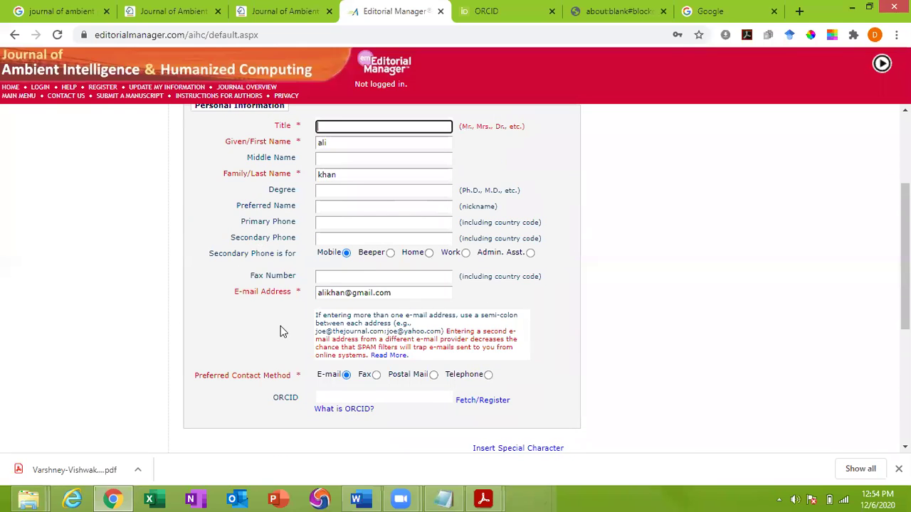
{"action": "scroll", "coordinate": [279, 331], "scroll_direction": "up", "scroll_amount": 3}
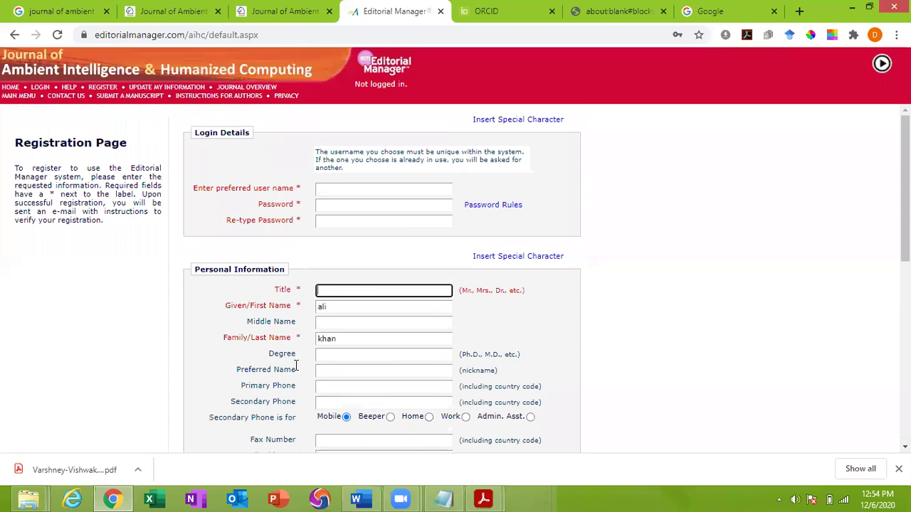
{"action": "scroll", "coordinate": [309, 417], "scroll_direction": "down", "scroll_amount": 5}
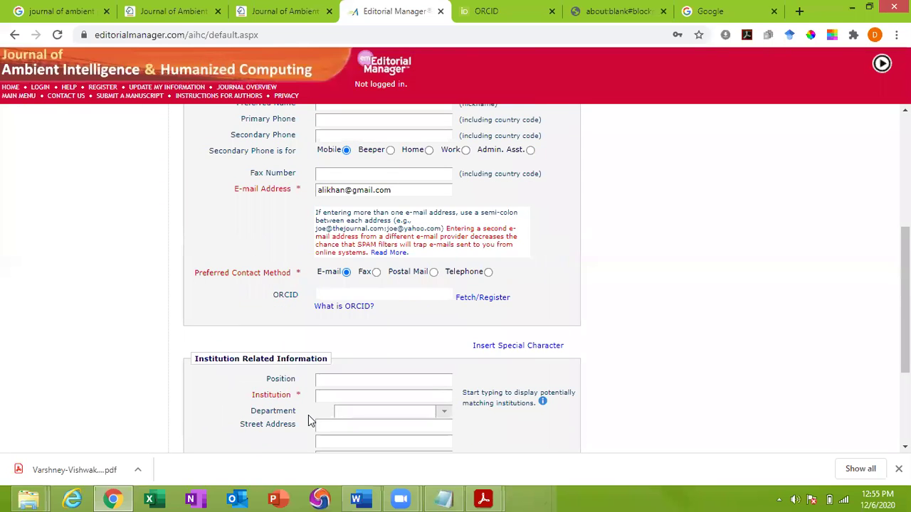
Try telephone as the preferred contact method, then restore e-mail
{"action": "left_click", "coordinate": [332, 328]}
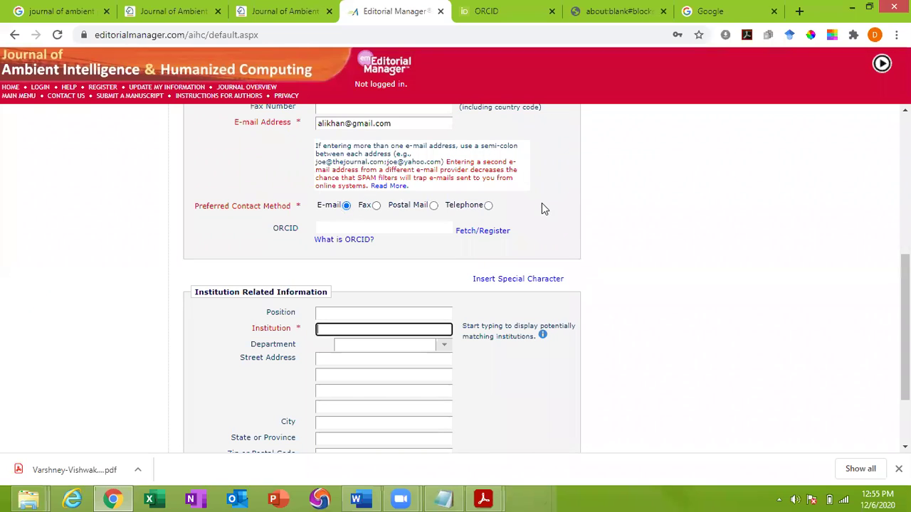
{"action": "left_click", "coordinate": [489, 206]}
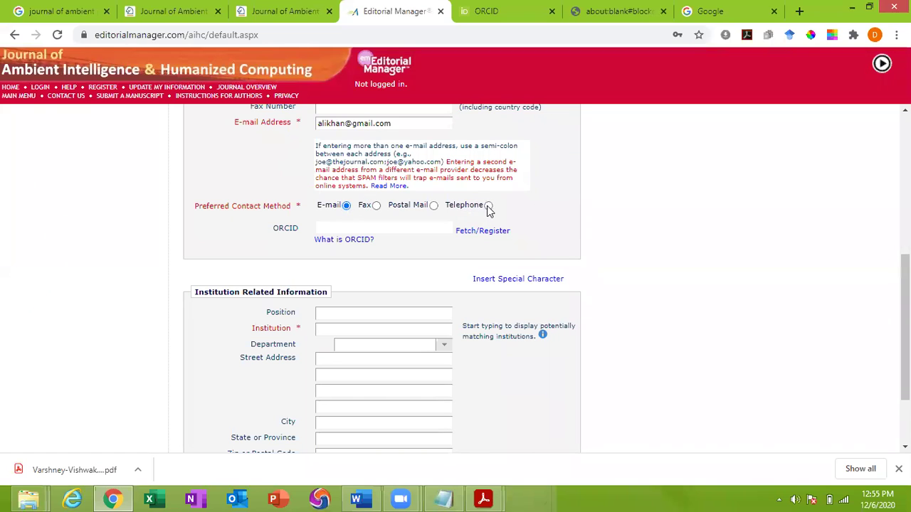
{"action": "left_click", "coordinate": [346, 206]}
{"action": "scroll", "coordinate": [209, 410], "scroll_direction": "up", "scroll_amount": 5}
{"action": "scroll", "coordinate": [209, 404], "scroll_direction": "down", "scroll_amount": 6}
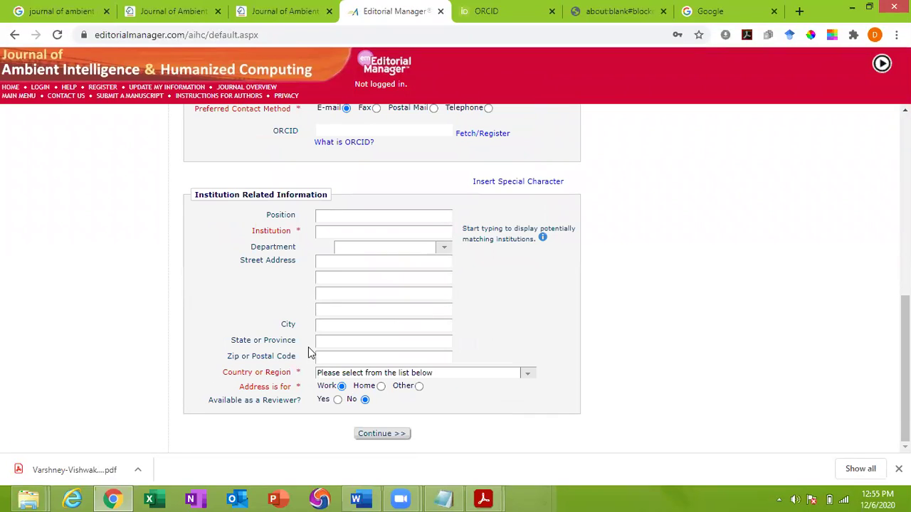
{"action": "scroll", "coordinate": [320, 354], "scroll_direction": "up", "scroll_amount": 6}
{"action": "scroll", "coordinate": [320, 351], "scroll_direction": "down", "scroll_amount": 6}
Toggle reviewer availability to Yes and back to No, then return to pre-registration
{"action": "left_click", "coordinate": [338, 399]}
{"action": "left_click", "coordinate": [365, 400]}
{"action": "scroll", "coordinate": [86, 319], "scroll_direction": "up", "scroll_amount": 4}
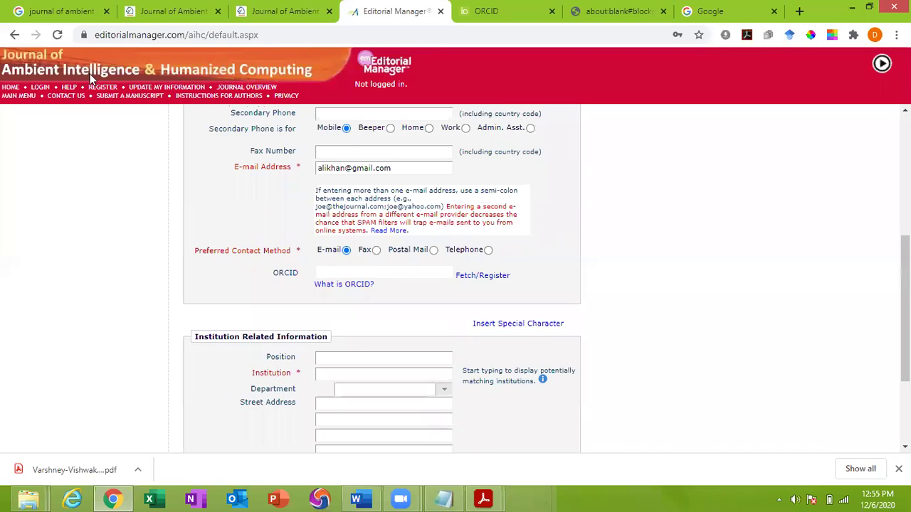
{"action": "left_click", "coordinate": [16, 35]}
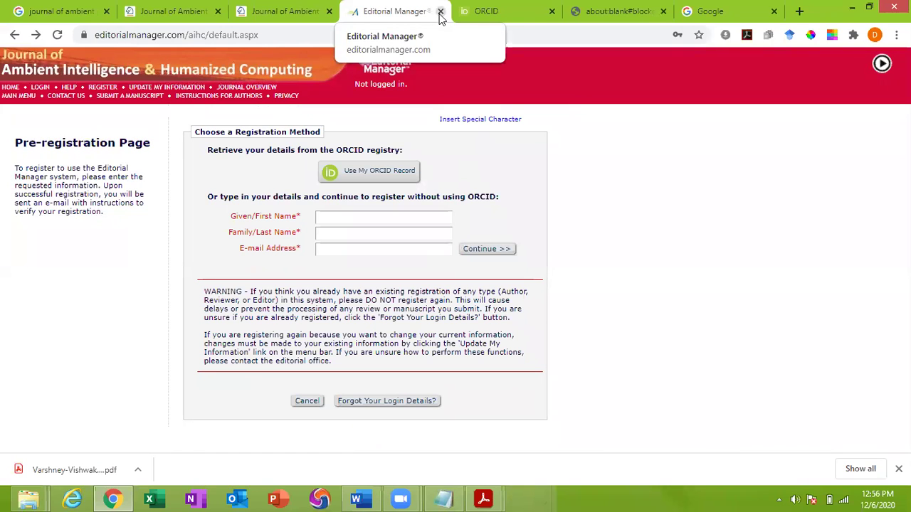
Return to the Editorial Manager tab, open the login form and clear the prefilled username
{"action": "left_click", "coordinate": [279, 12]}
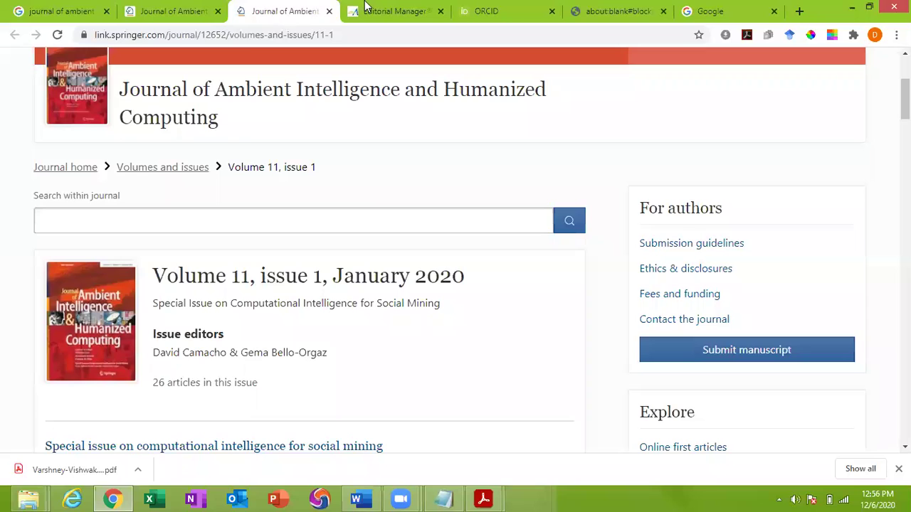
{"action": "left_click", "coordinate": [365, 9]}
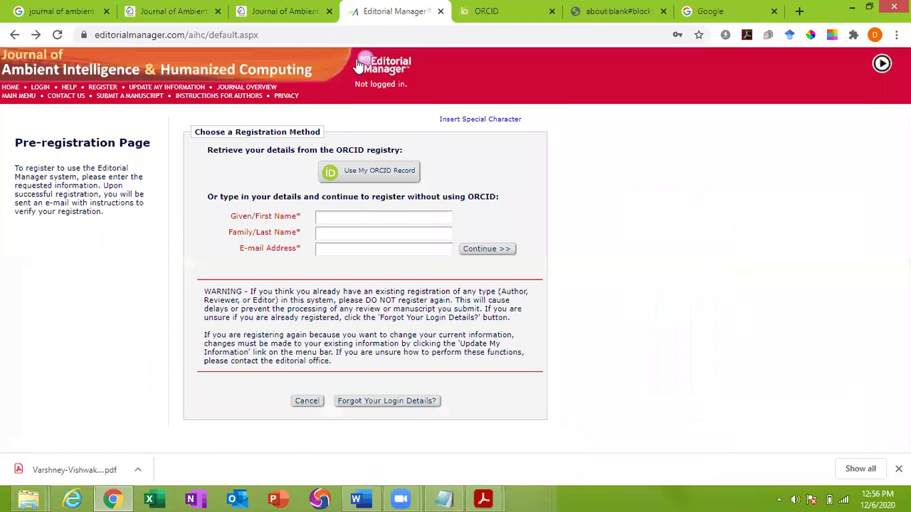
{"action": "left_click", "coordinate": [39, 88]}
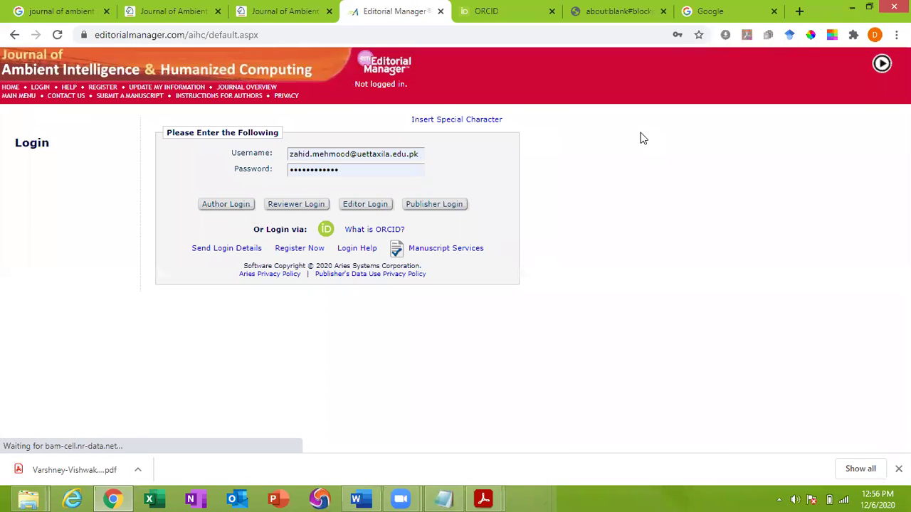
{"action": "left_click", "coordinate": [318, 151]}
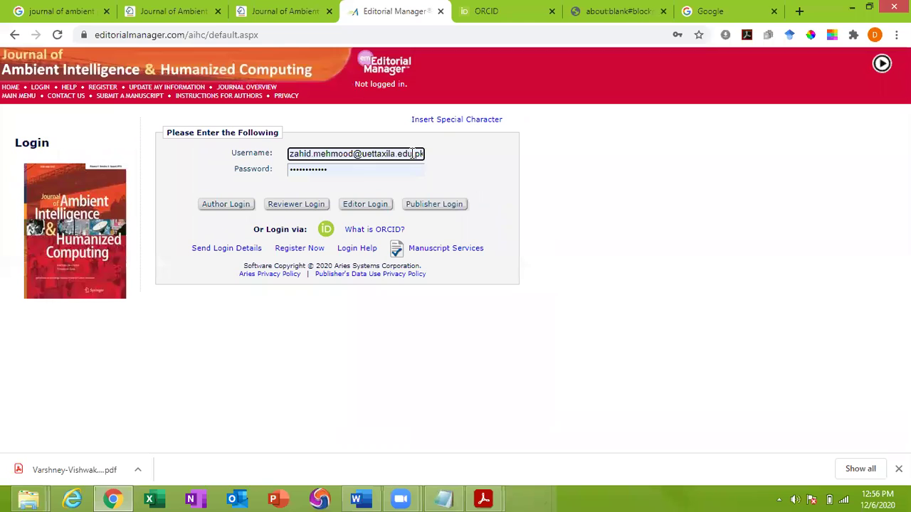
{"action": "key", "text": "ctrl+a"}
{"action": "key", "text": "BackSpace"}
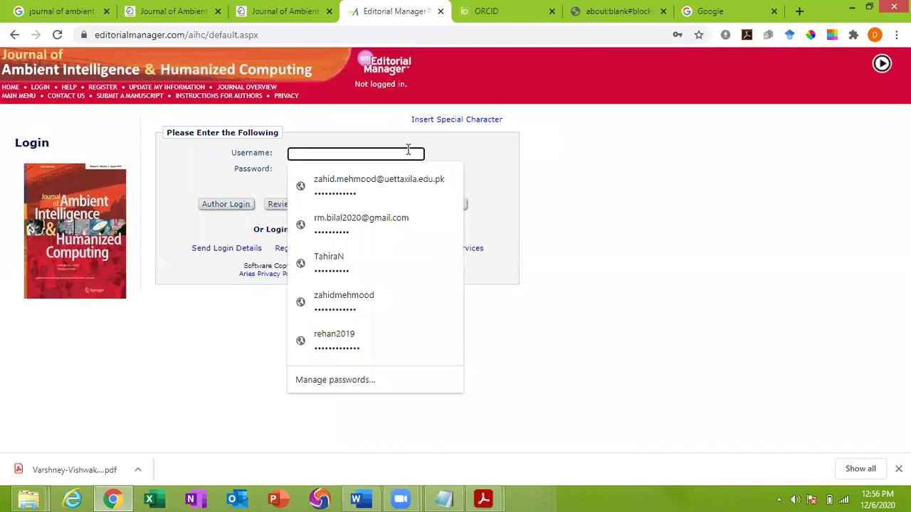
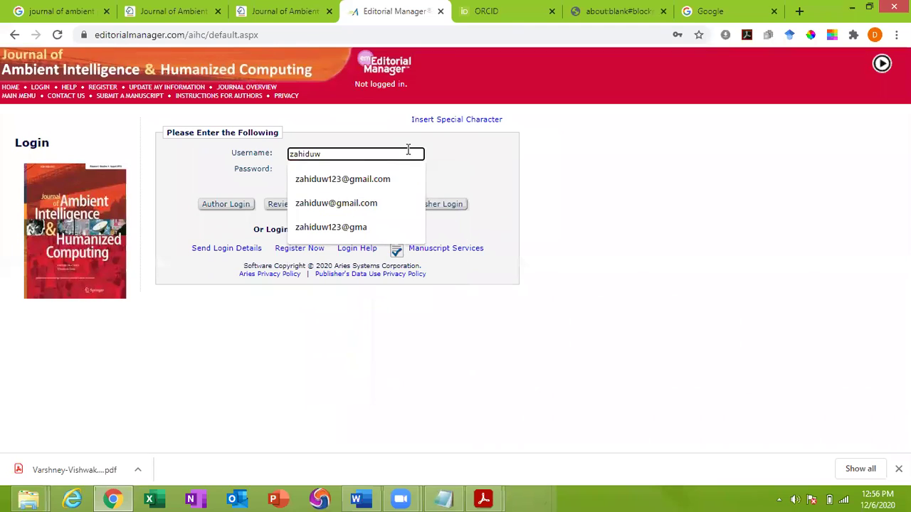
Enter the saved username and the account password to log in as Author
{"action": "key", "text": "Down"}
{"action": "key", "text": "Return"}
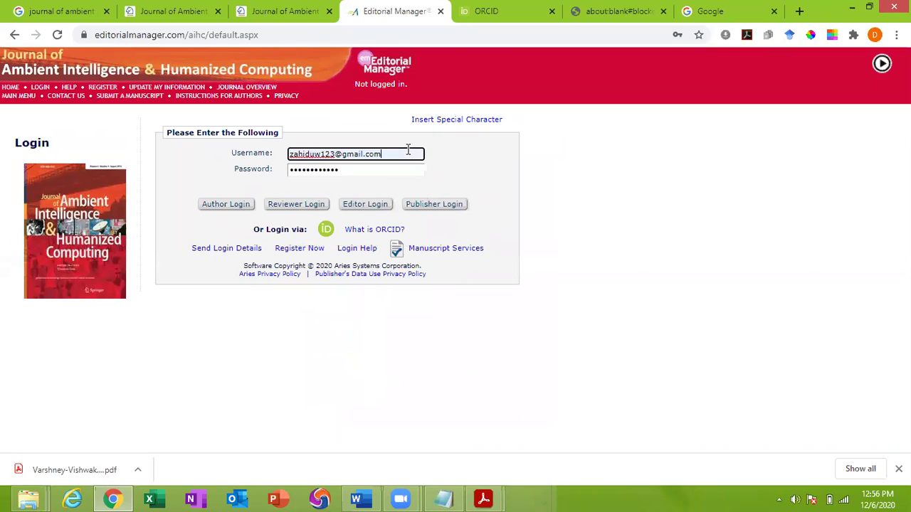
{"action": "key", "text": "Tab"}
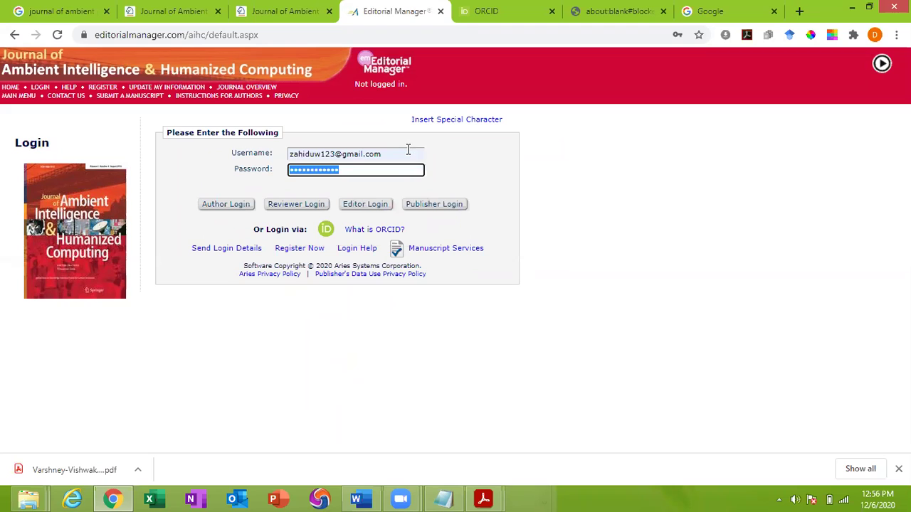
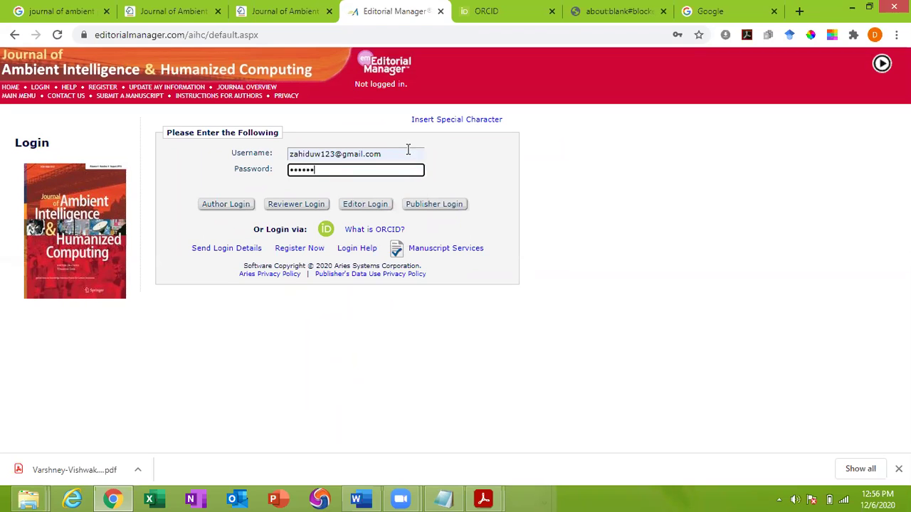
{"action": "key", "text": "Return"}
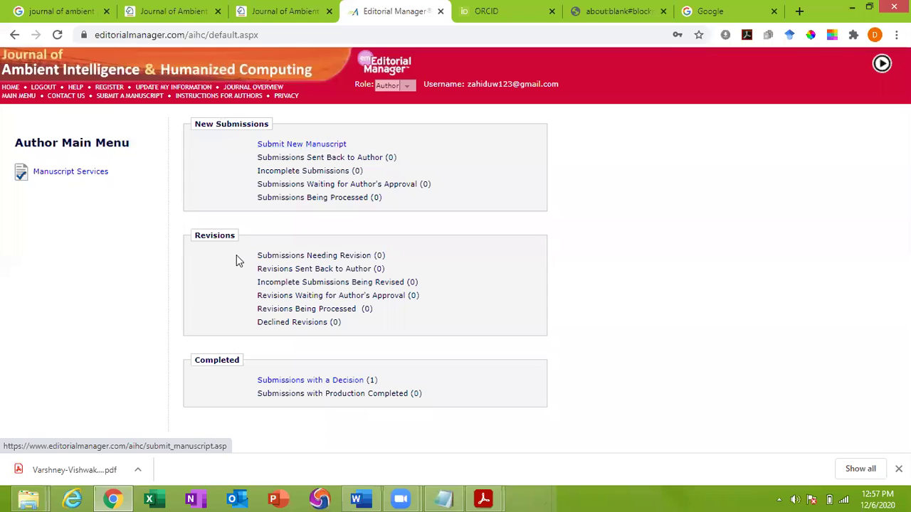
{"action": "left_click_drag", "start_coordinate": [258, 256], "coordinate": [382, 326]}
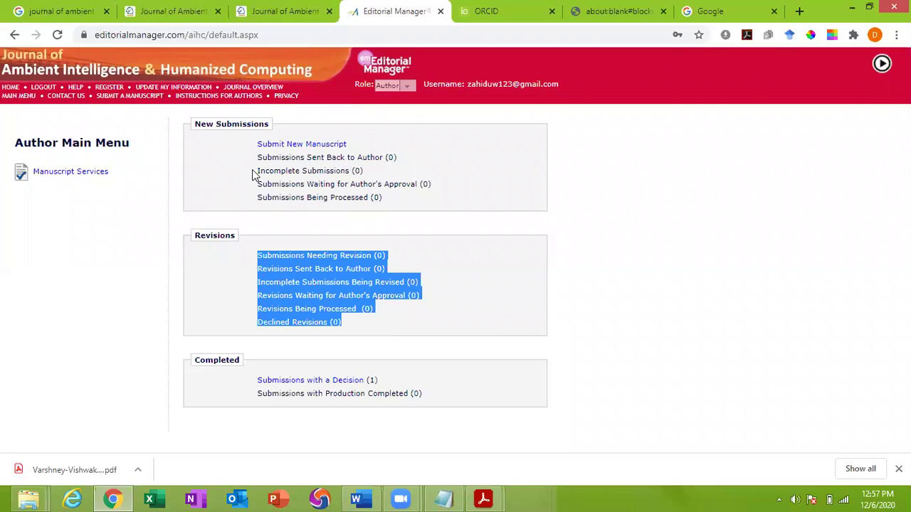
{"action": "left_click", "coordinate": [282, 173]}
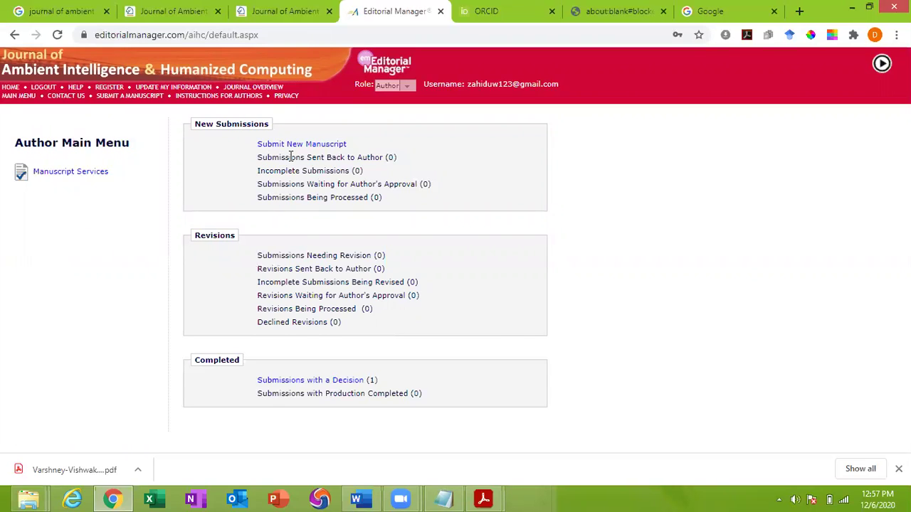
{"action": "left_click_drag", "start_coordinate": [301, 255], "coordinate": [362, 308]}
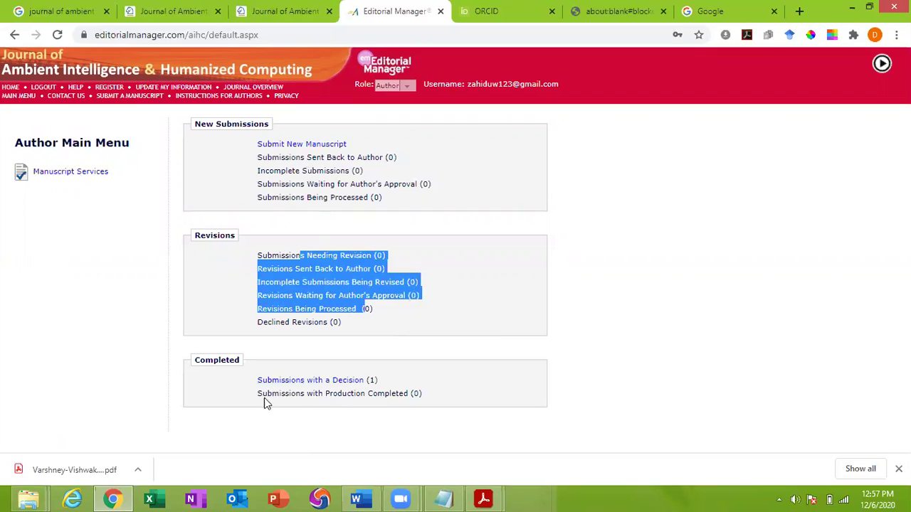
{"action": "left_click_drag", "start_coordinate": [259, 393], "coordinate": [437, 405]}
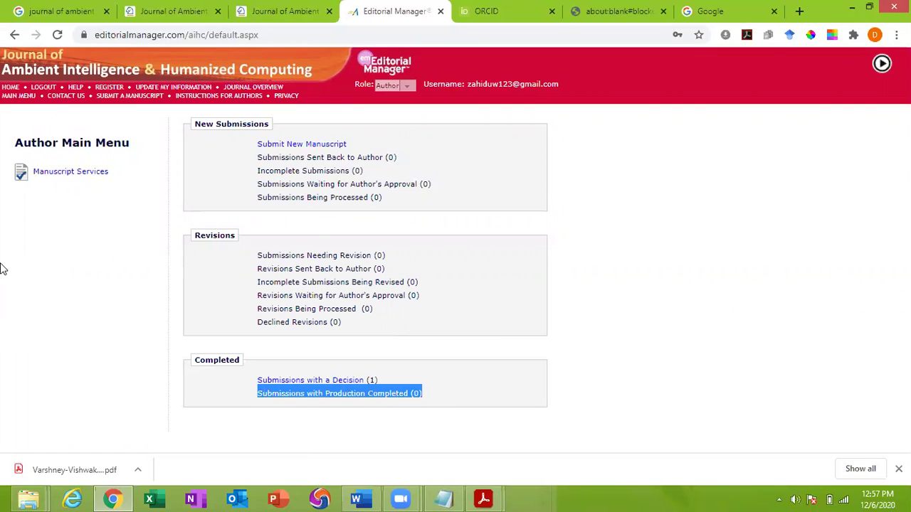
{"action": "left_click", "coordinate": [507, 319]}
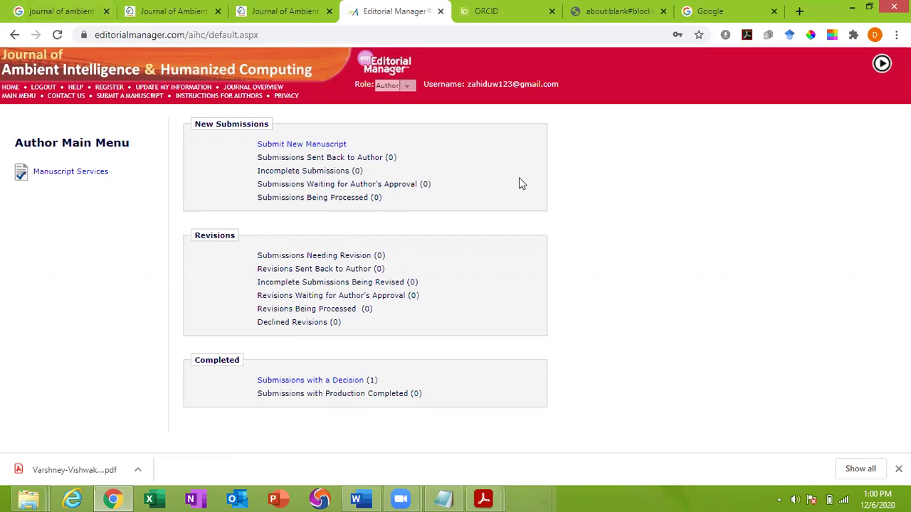
Start a new submission and close the article type list, leaving it at None
{"action": "left_click", "coordinate": [319, 145]}
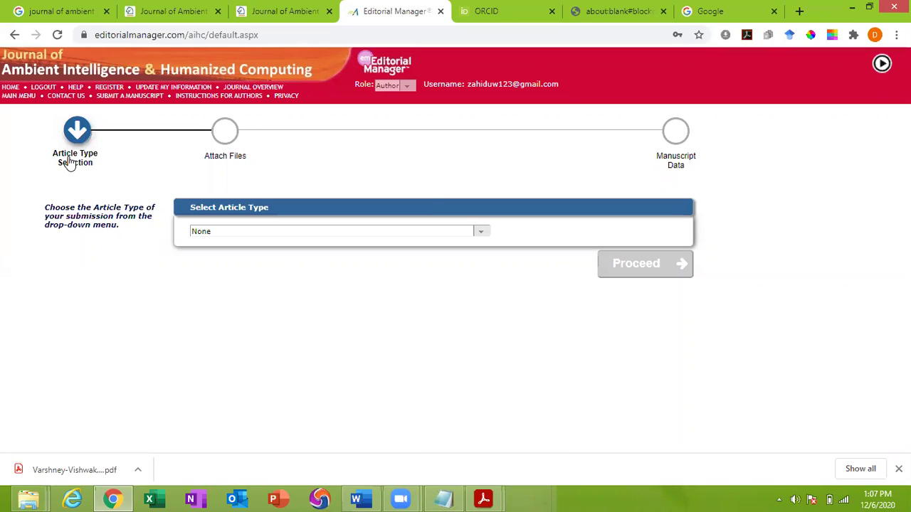
{"action": "left_click", "coordinate": [215, 236]}
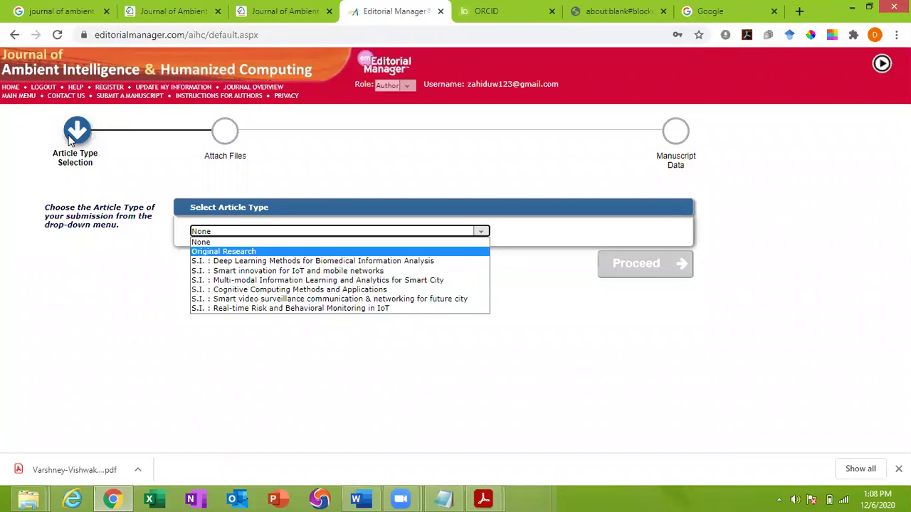
{"action": "left_click", "coordinate": [66, 99]}
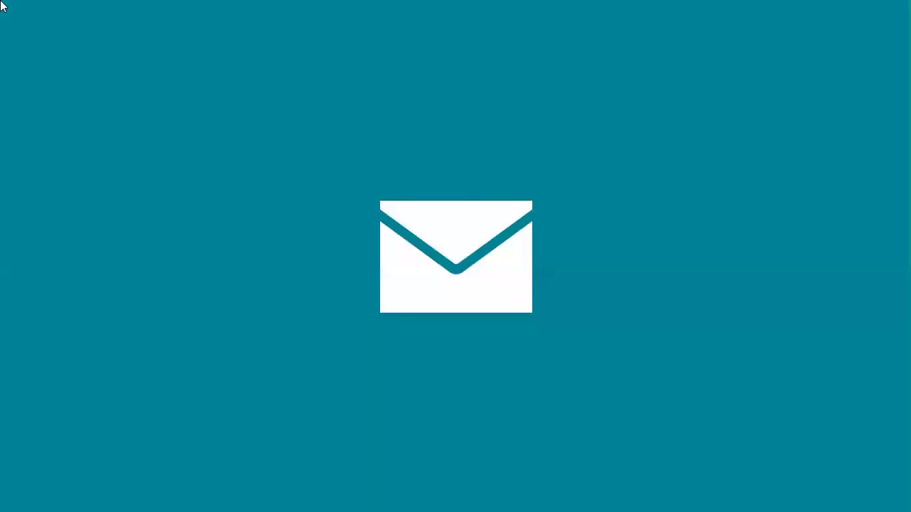
Leave Windows Mail and return to the Editorial Manager Article Type Selection page
{"action": "left_click", "coordinate": [5, 7]}
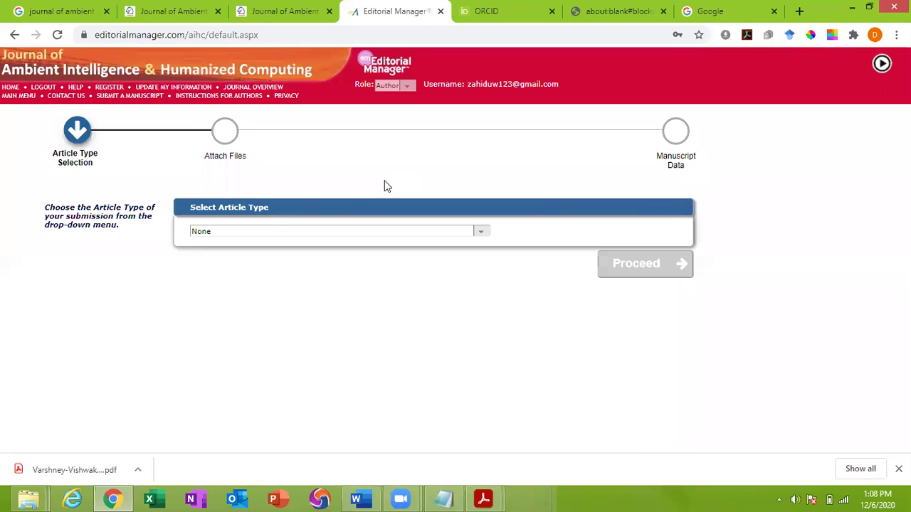
Choose Original Research as the article type and proceed to the next step
{"action": "left_click", "coordinate": [211, 235]}
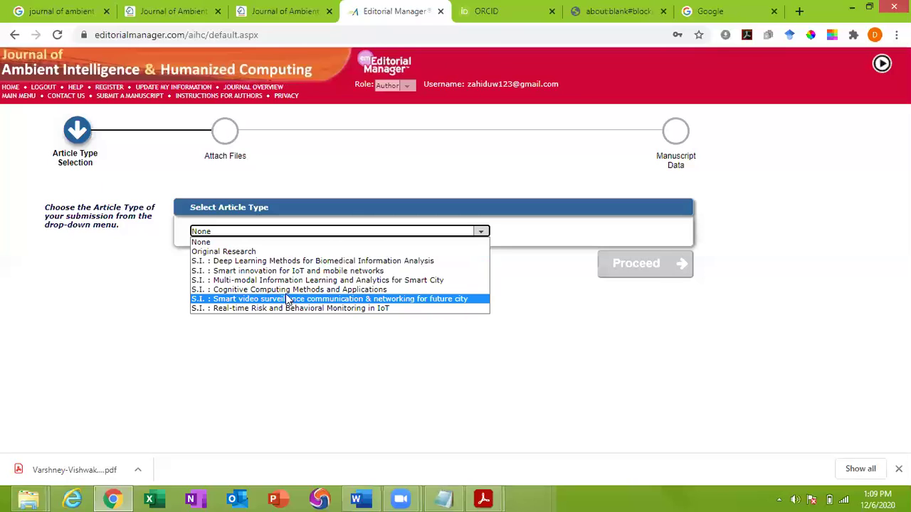
{"action": "left_click", "coordinate": [273, 252]}
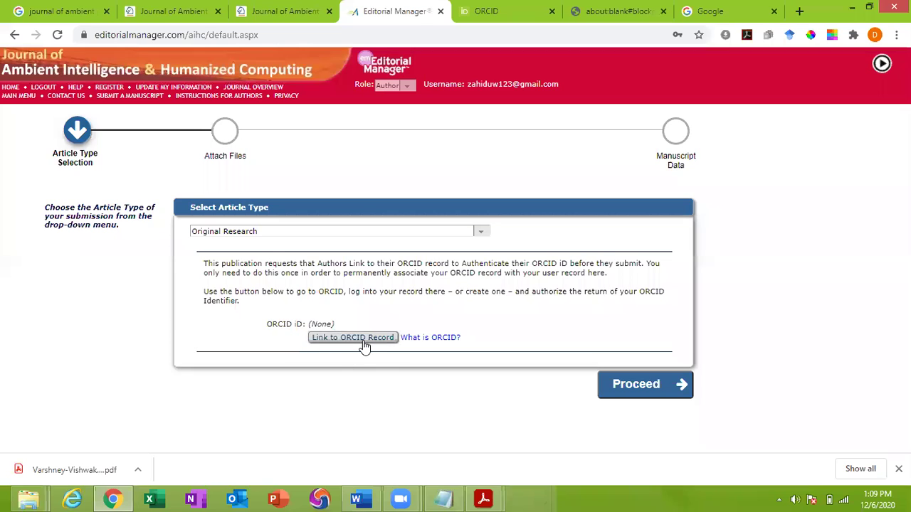
{"action": "left_click", "coordinate": [616, 385]}
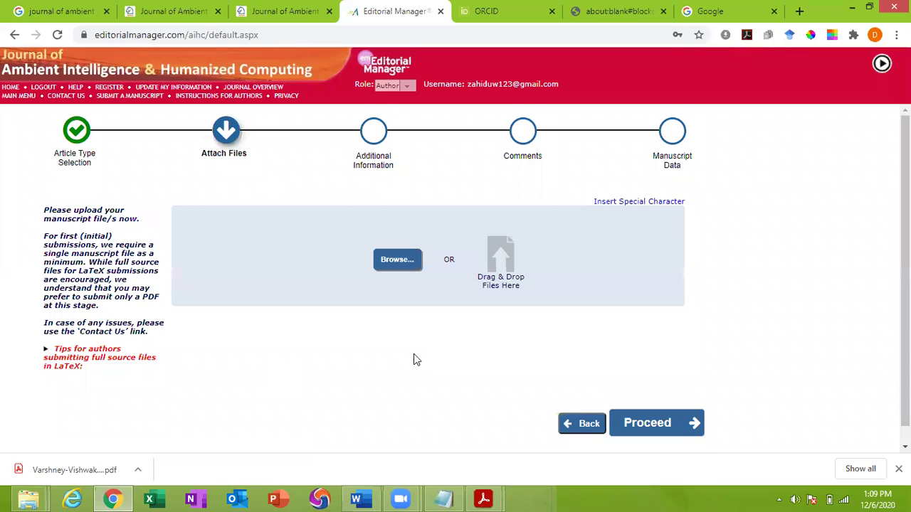
Open the manuscript file picker, then cancel without uploading anything
{"action": "scroll", "coordinate": [414, 359], "scroll_direction": "down", "scroll_amount": 1}
{"action": "left_click", "coordinate": [398, 243]}
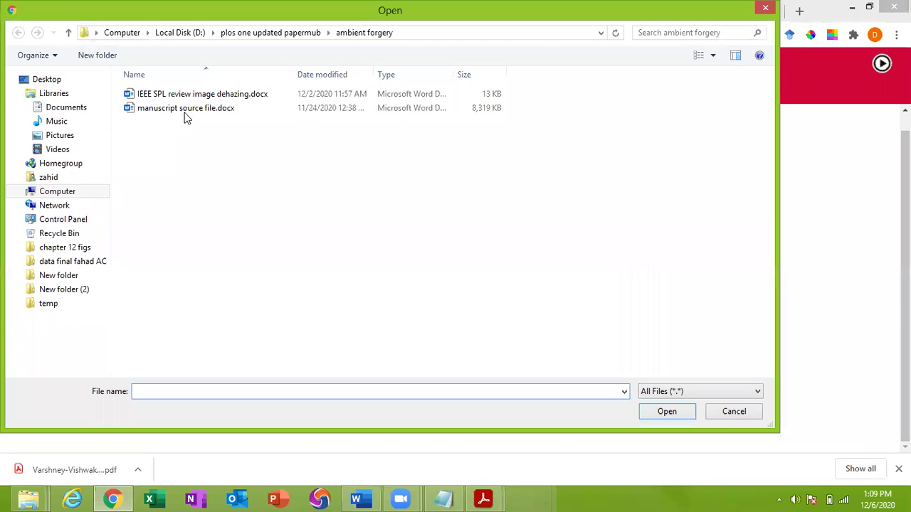
{"action": "left_click", "coordinate": [187, 110]}
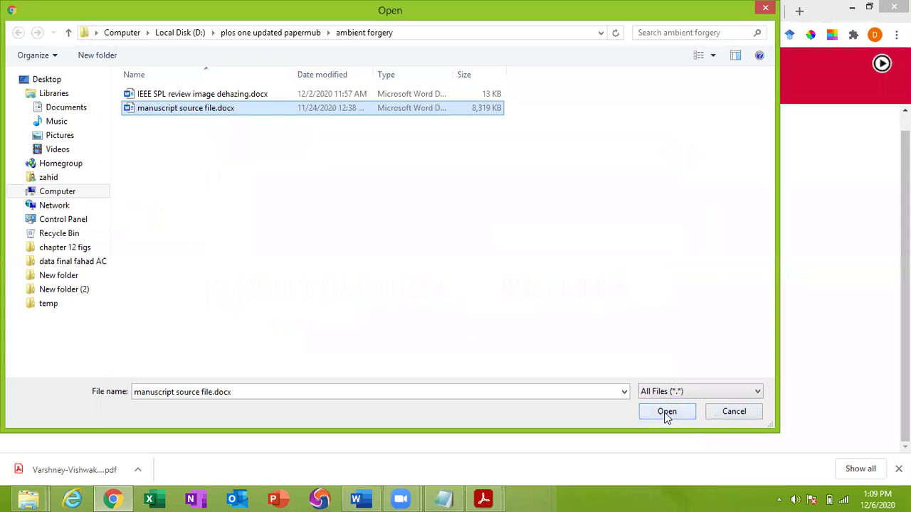
{"action": "left_click", "coordinate": [724, 406]}
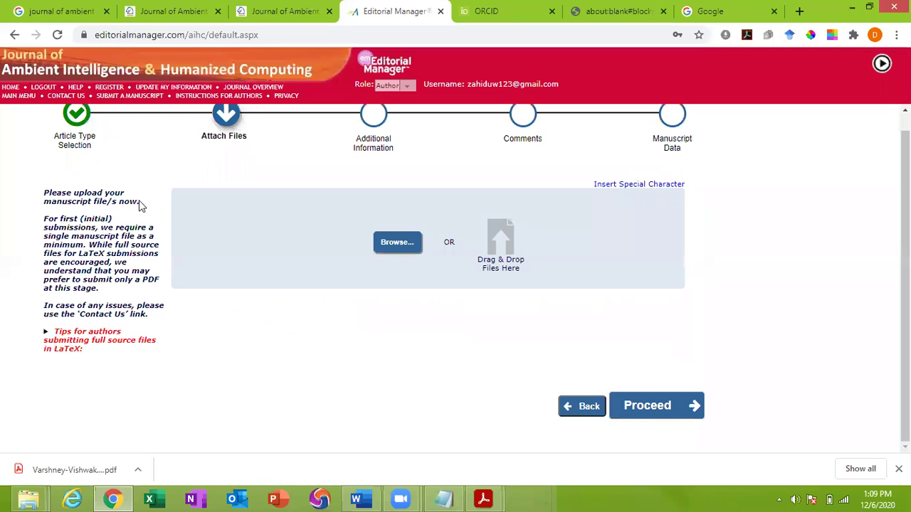
Create a blank New Microsoft Word Document.docx in the picker and attach it
{"action": "left_click", "coordinate": [406, 249]}
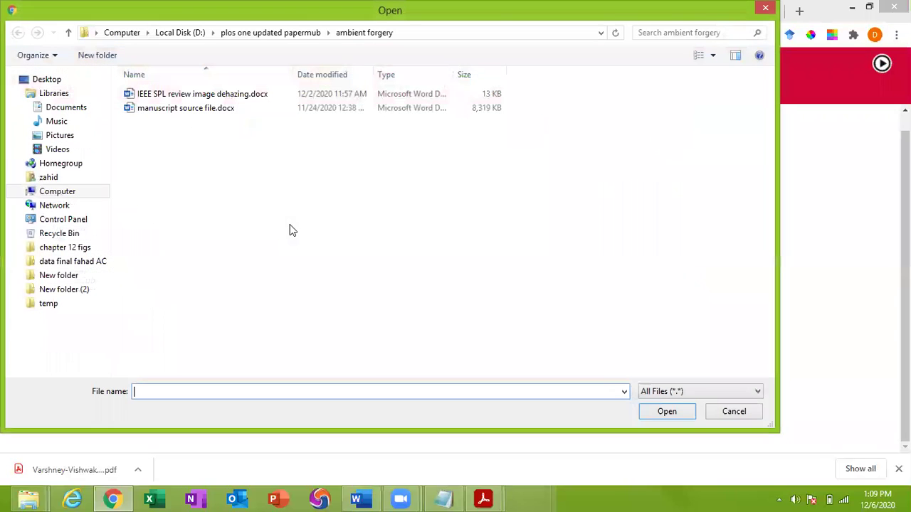
{"action": "right_click", "coordinate": [290, 225]}
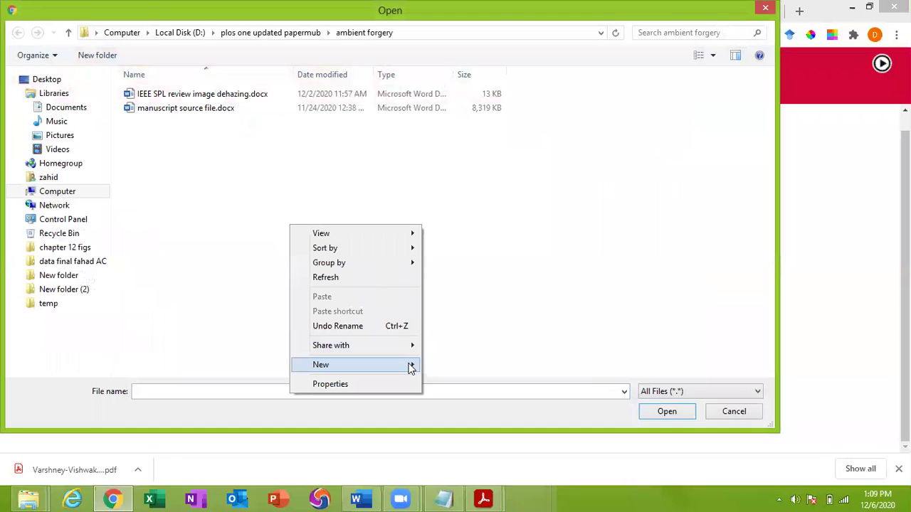
{"action": "mouse_move", "coordinate": [408, 364]}
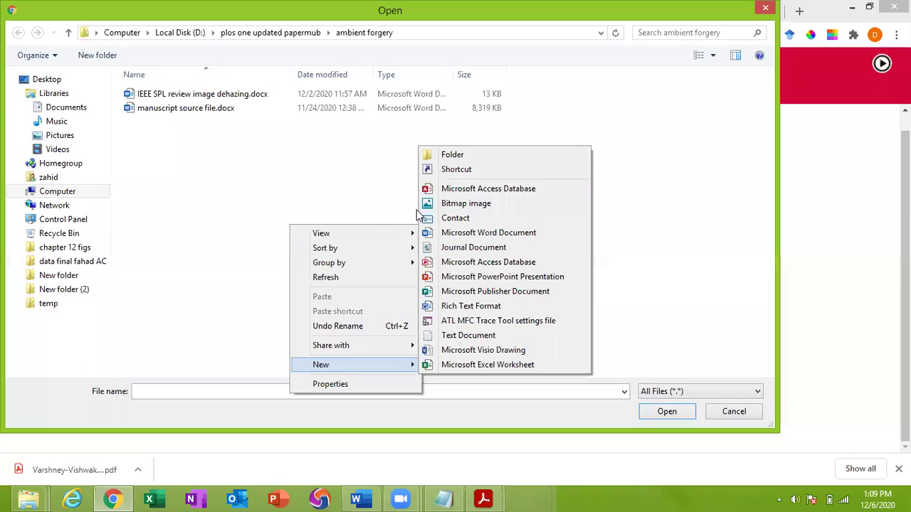
{"action": "left_click", "coordinate": [479, 238]}
{"action": "left_click", "coordinate": [127, 128]}
{"action": "double_click", "coordinate": [130, 126]}
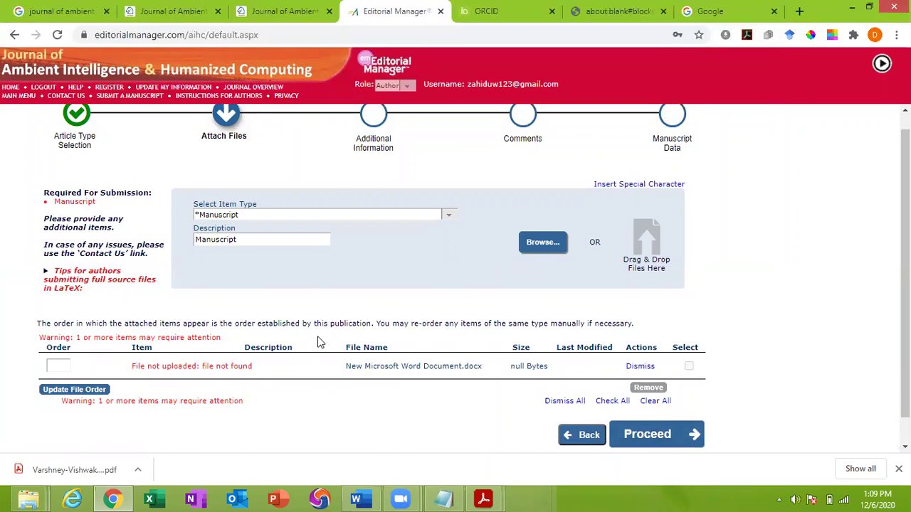
Keep Manuscript as item type and upload manuscript source file.docx as another file
{"action": "left_click", "coordinate": [231, 217]}
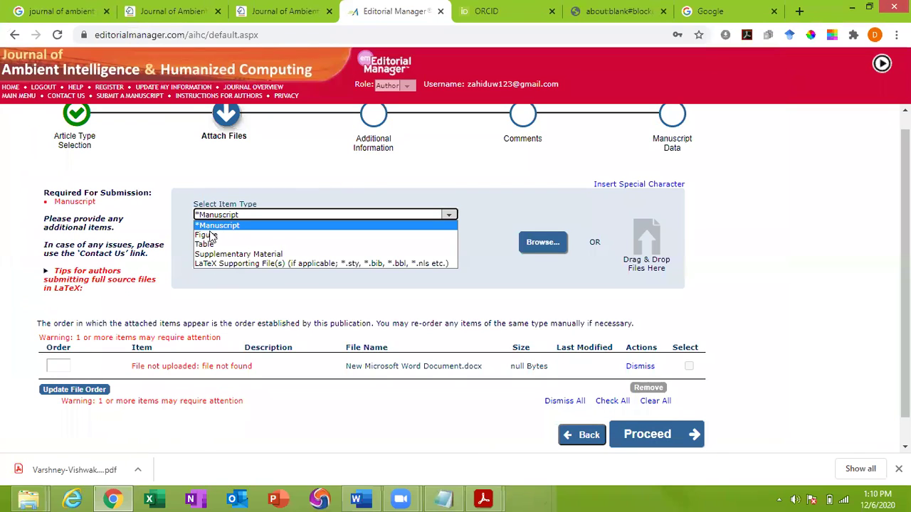
{"action": "left_click", "coordinate": [158, 211]}
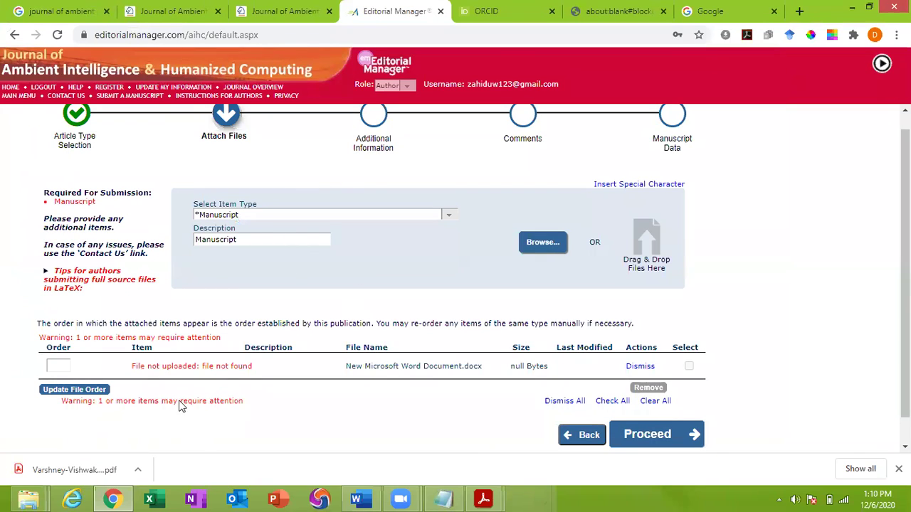
{"action": "left_click", "coordinate": [551, 246]}
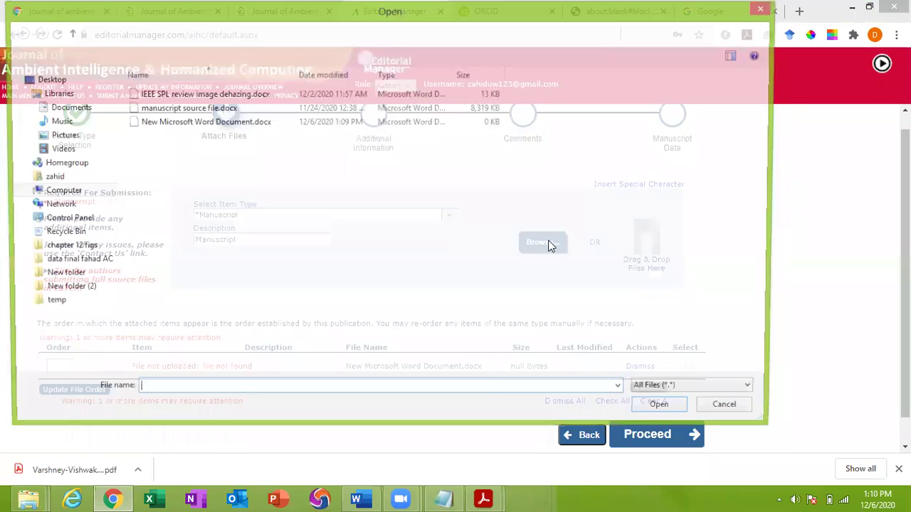
{"action": "left_click", "coordinate": [188, 111]}
{"action": "right_click", "coordinate": [188, 110]}
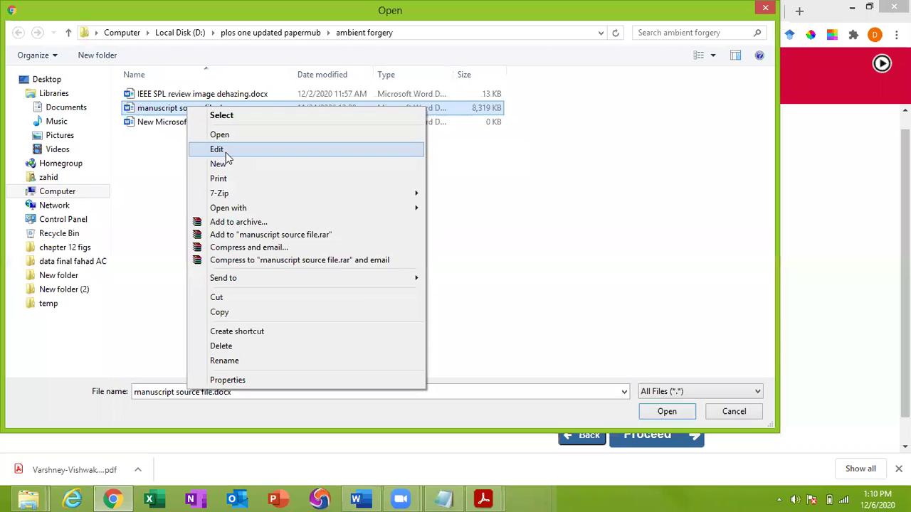
{"action": "key", "text": "Escape"}
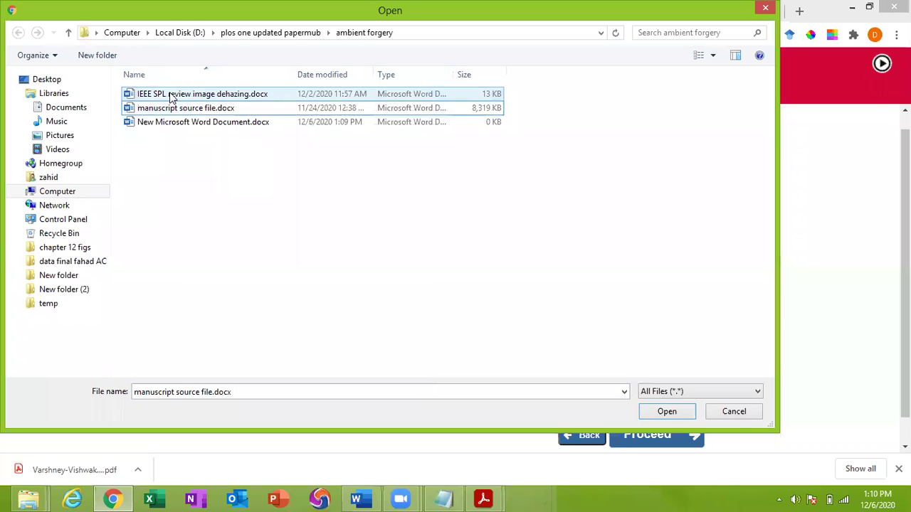
{"action": "left_click", "coordinate": [173, 97]}
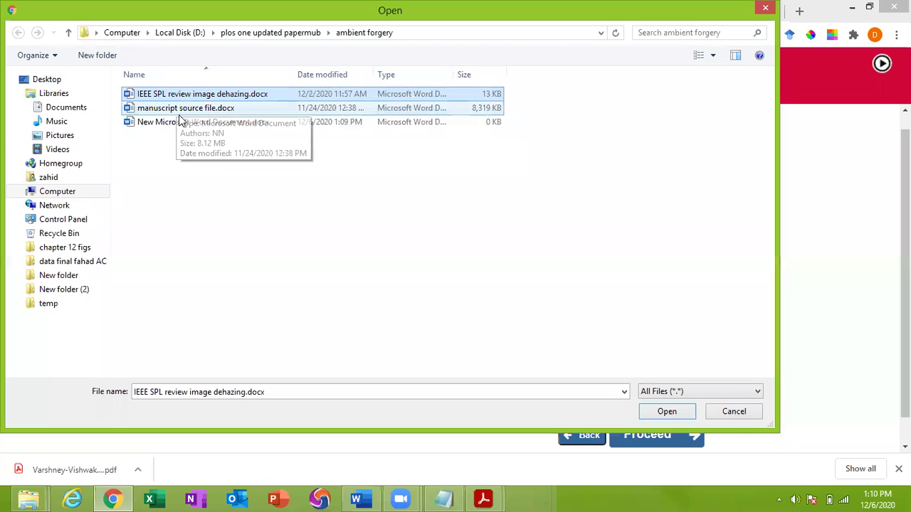
{"action": "left_click", "coordinate": [178, 110]}
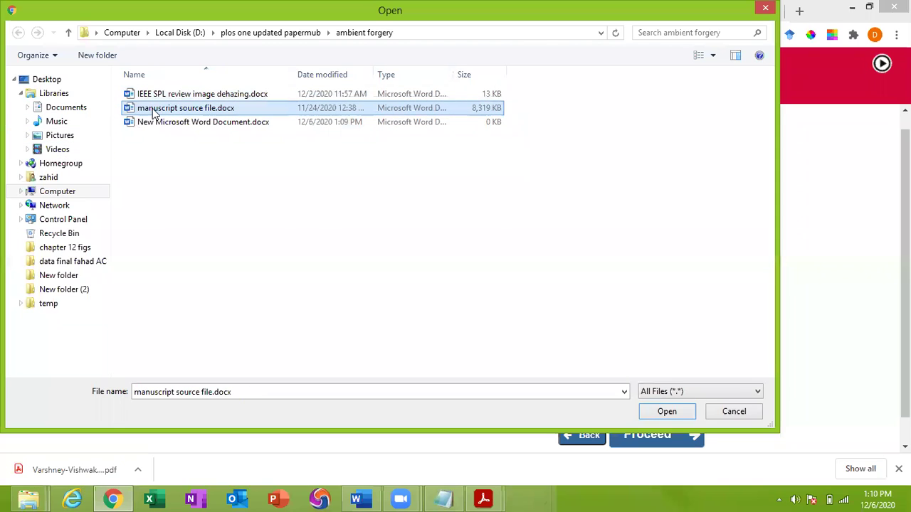
{"action": "left_click", "coordinate": [667, 413]}
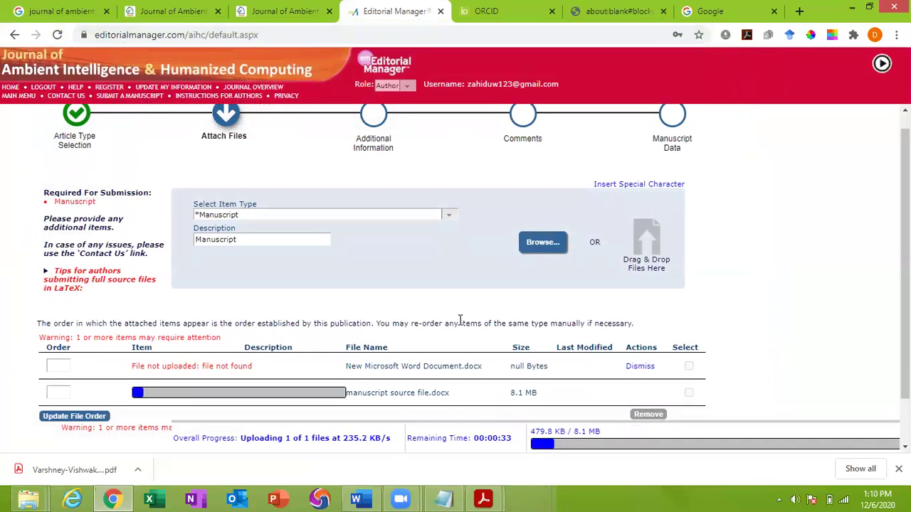
Dismiss the failed New Microsoft Word Document.docx row while the 8.1 MB upload finishes
{"action": "scroll", "coordinate": [490, 415], "scroll_direction": "down", "scroll_amount": 1}
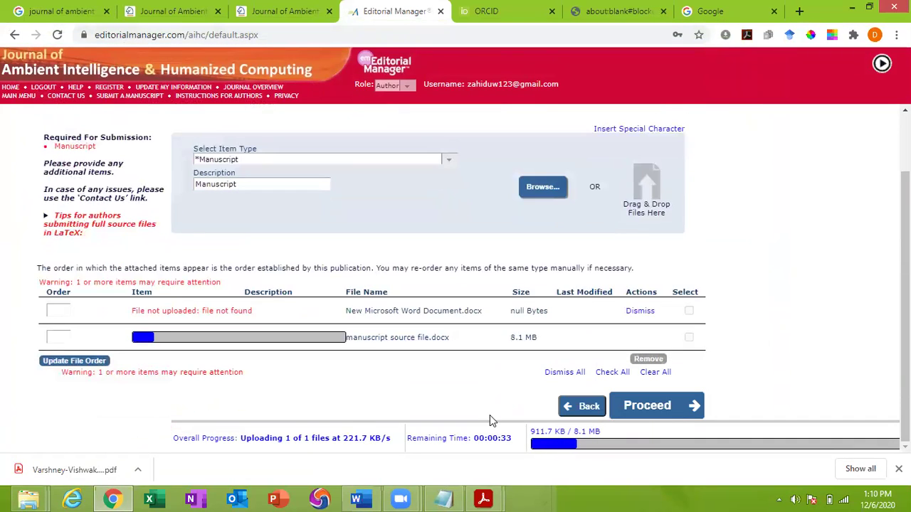
{"action": "left_click", "coordinate": [641, 313]}
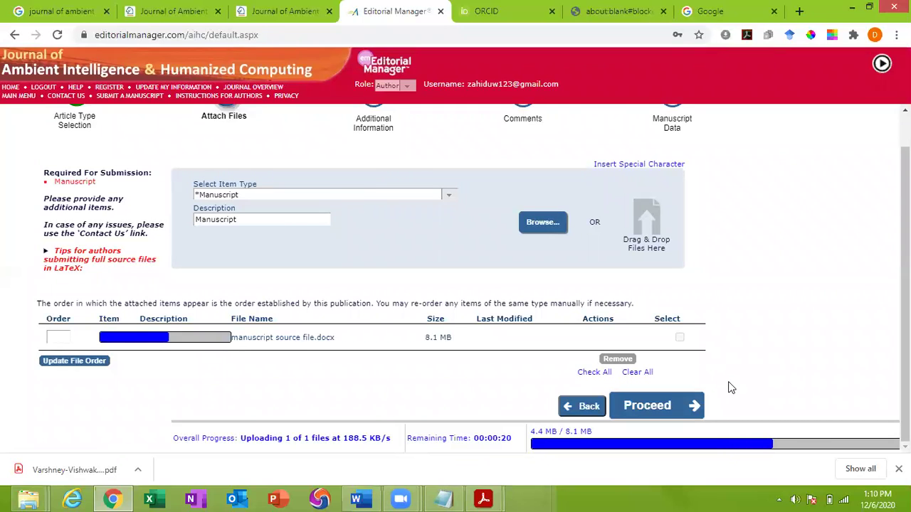
{"action": "scroll", "coordinate": [711, 355], "scroll_direction": "up", "scroll_amount": 1}
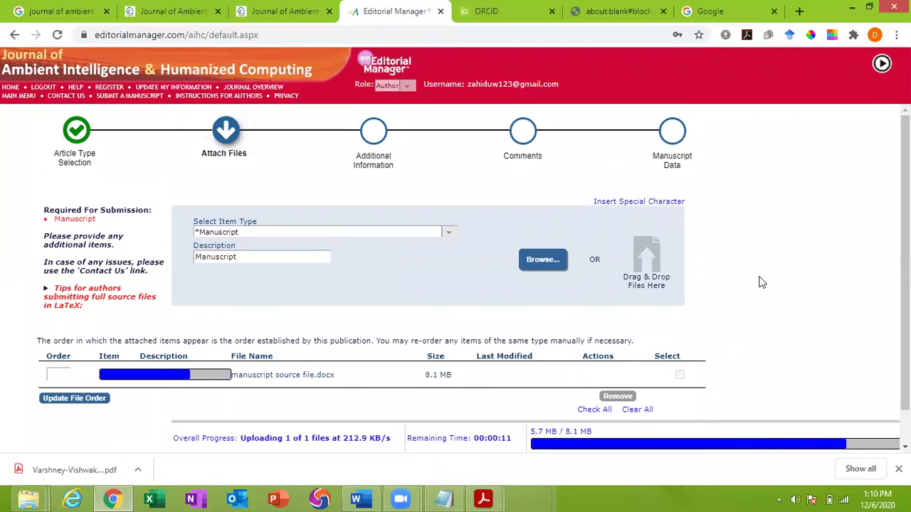
{"action": "scroll", "coordinate": [761, 283], "scroll_direction": "down", "scroll_amount": 1}
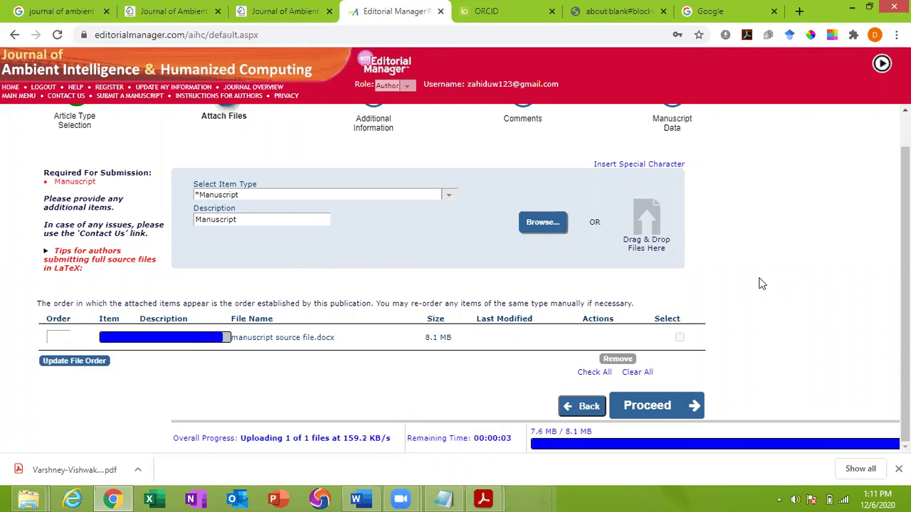
{"action": "scroll", "coordinate": [762, 284], "scroll_direction": "up", "scroll_amount": 1}
{"action": "scroll", "coordinate": [762, 284], "scroll_direction": "down", "scroll_amount": 1}
Remove the uploaded manuscript source file.docx and go to Additional Information
{"action": "left_click", "coordinate": [688, 337]}
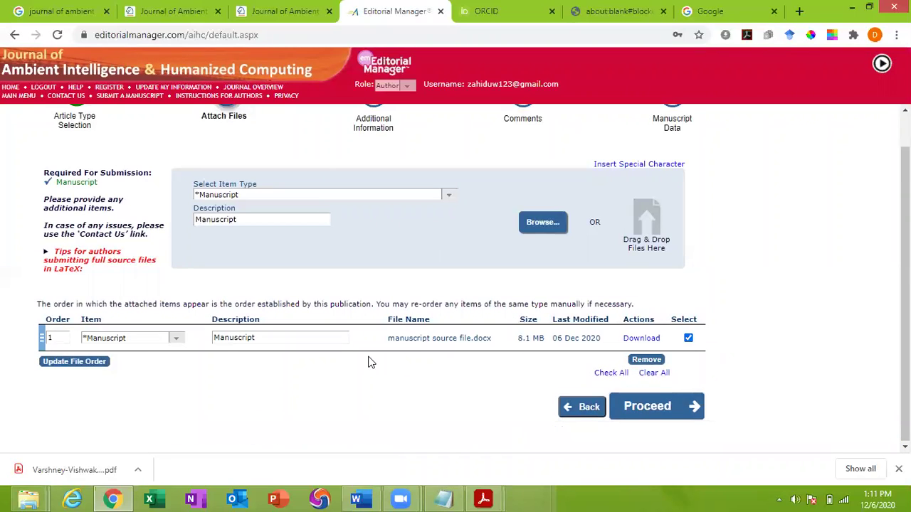
{"action": "left_click", "coordinate": [122, 337]}
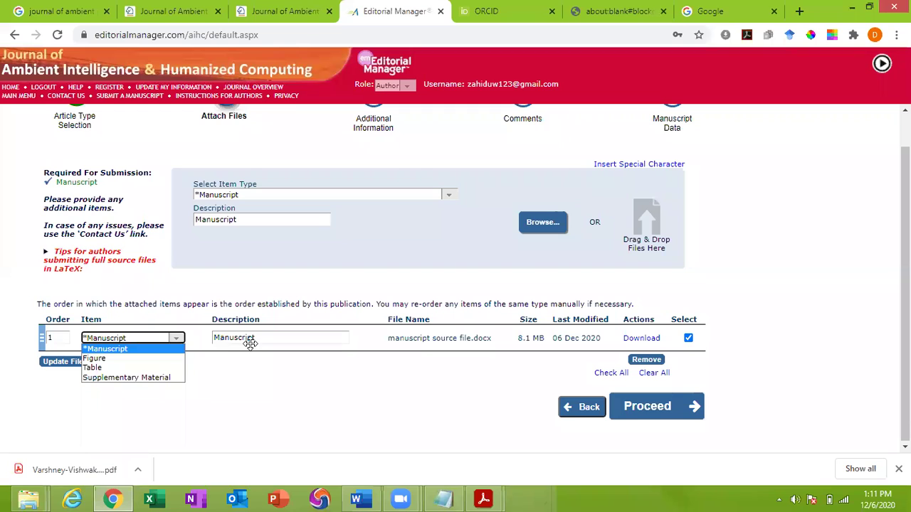
{"action": "left_click", "coordinate": [291, 402]}
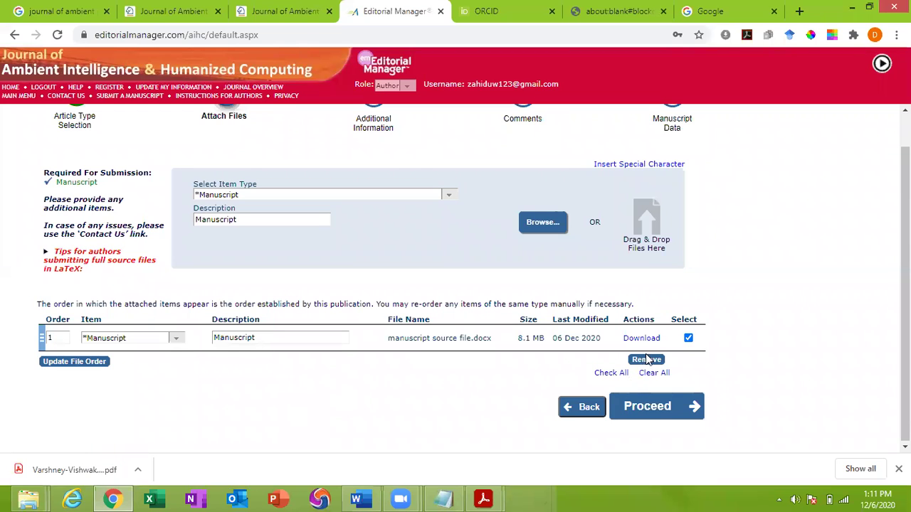
{"action": "left_click", "coordinate": [646, 361]}
{"action": "left_click", "coordinate": [426, 313]}
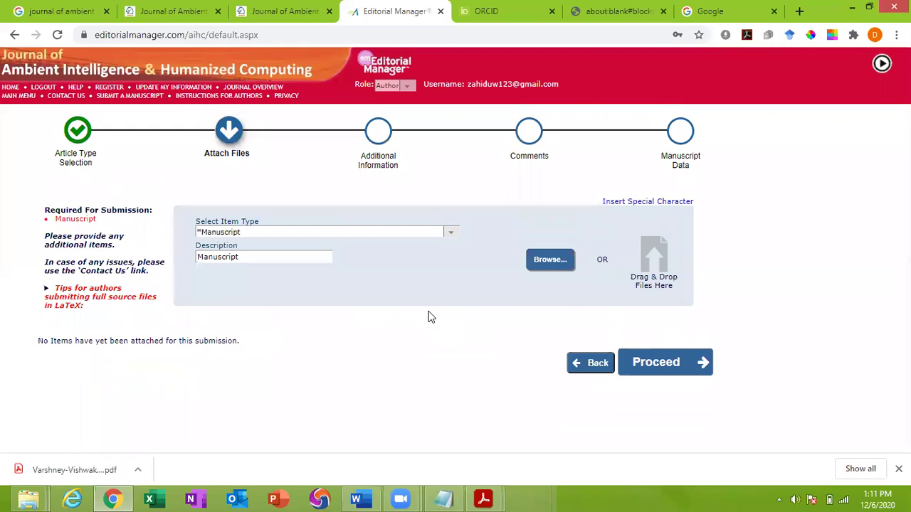
{"action": "left_click", "coordinate": [378, 139]}
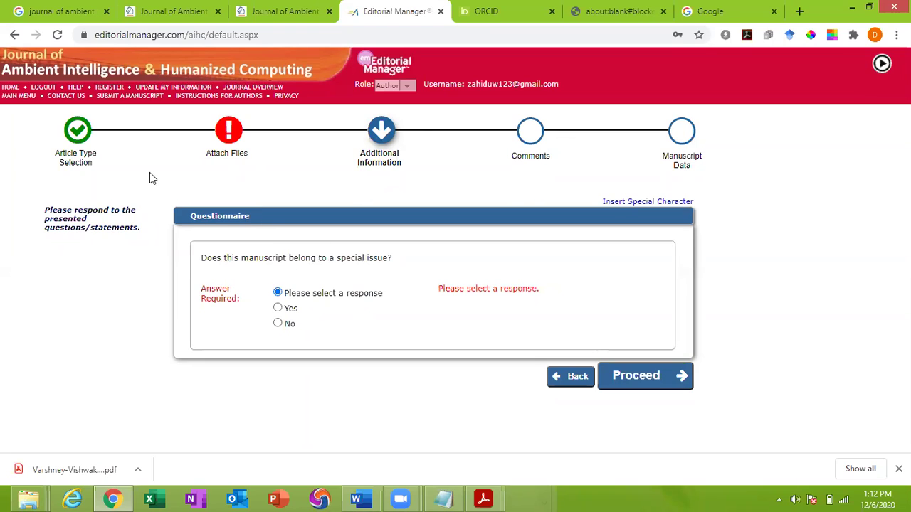
Try Yes and view the special-issue list, then answer No
{"action": "left_click", "coordinate": [277, 324]}
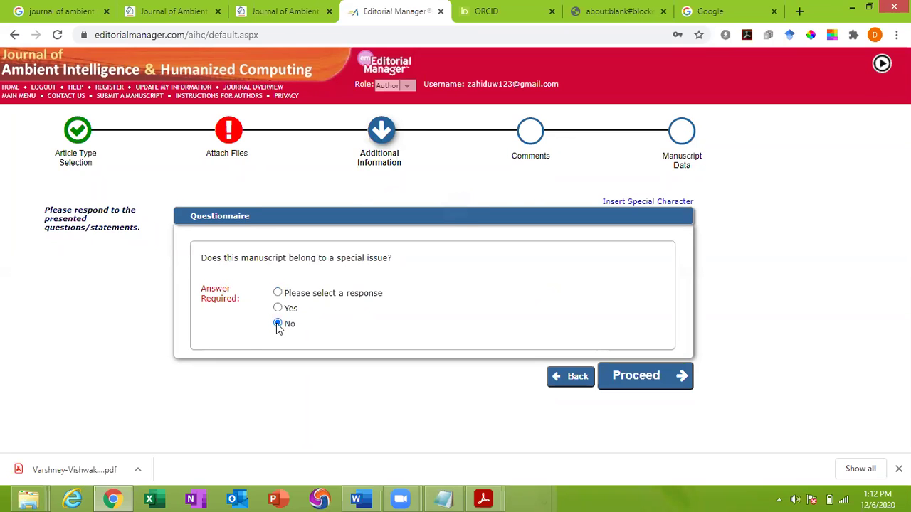
{"action": "left_click", "coordinate": [279, 310]}
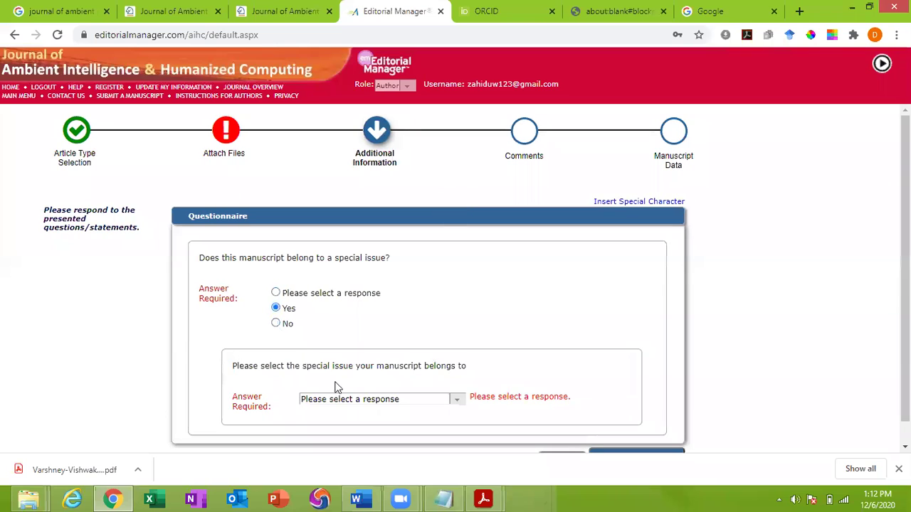
{"action": "left_click", "coordinate": [353, 399]}
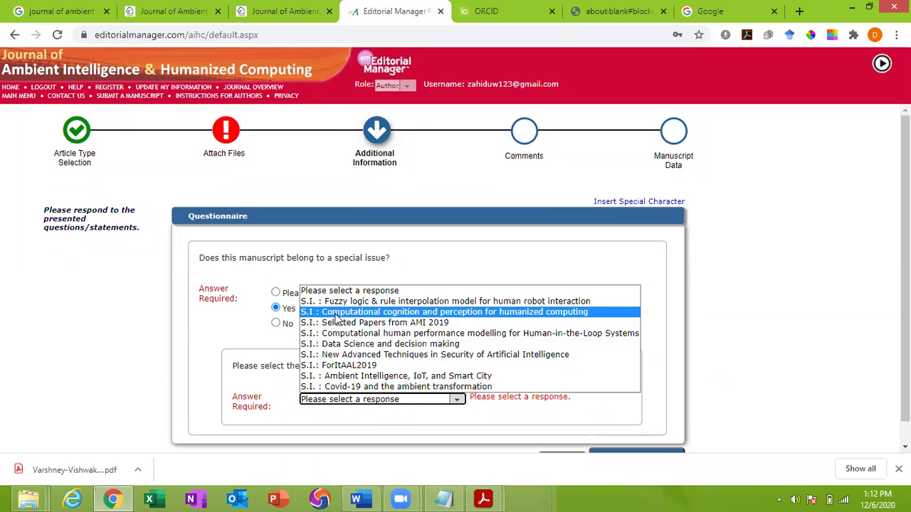
{"action": "left_click", "coordinate": [125, 361]}
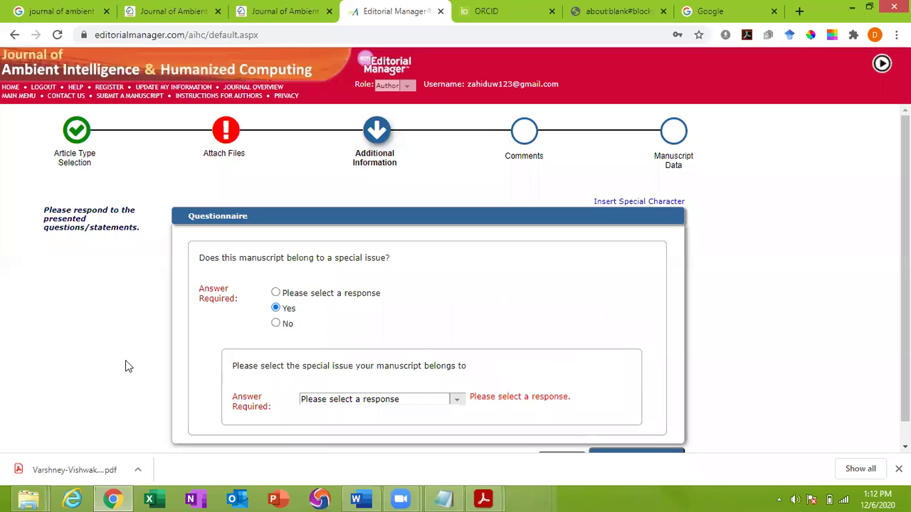
{"action": "left_click", "coordinate": [281, 328]}
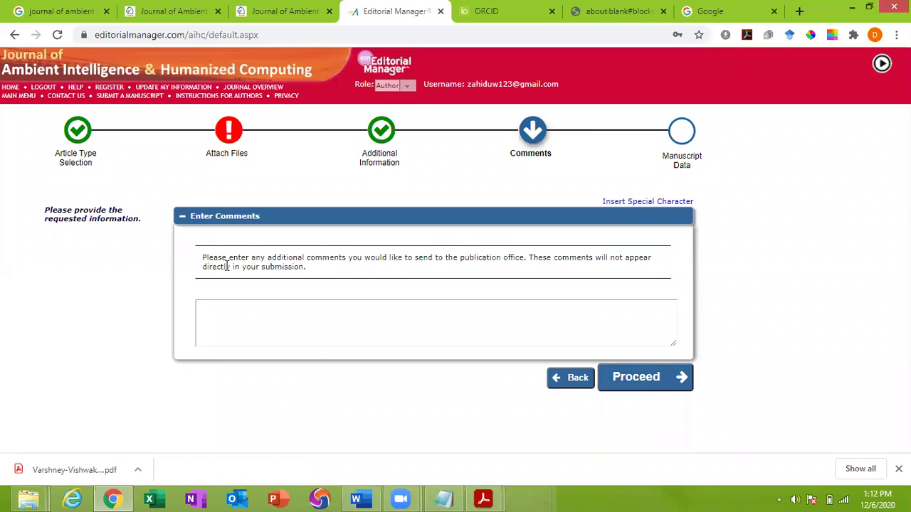
Leave the publication office comment box empty and go to the Manuscript Data step
{"action": "left_click", "coordinate": [281, 304]}
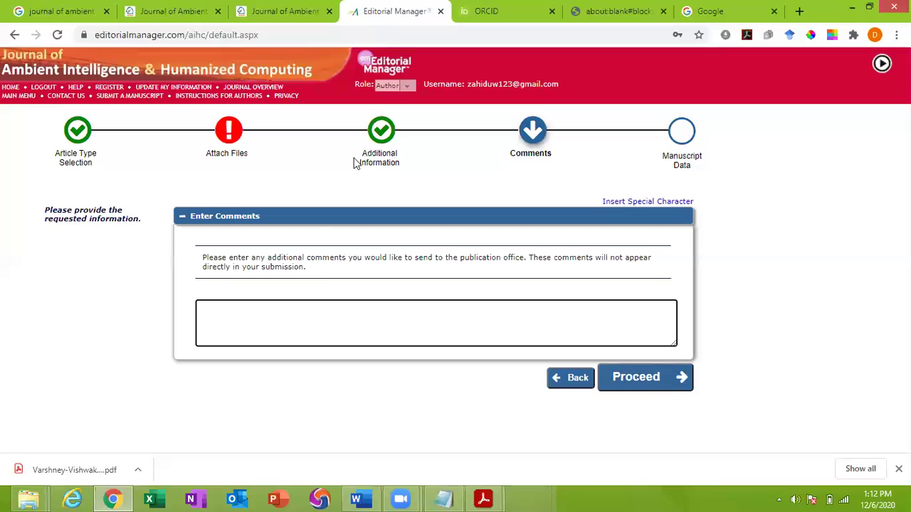
{"action": "left_click", "coordinate": [682, 135]}
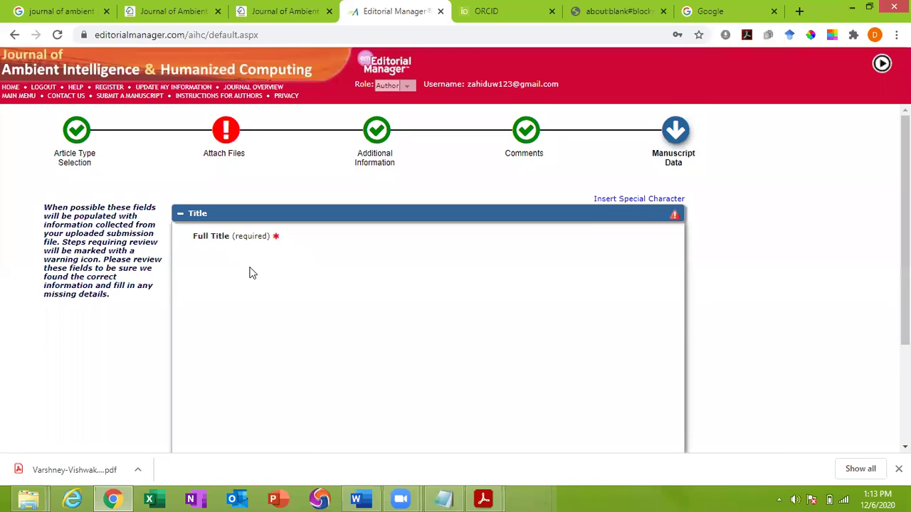
Look through the Full Title, Abstract, Keywords and Authors sections of Manuscript Data
{"action": "left_click", "coordinate": [245, 322]}
{"action": "scroll", "coordinate": [740, 380], "scroll_direction": "down", "scroll_amount": 1}
{"action": "left_click", "coordinate": [648, 331]}
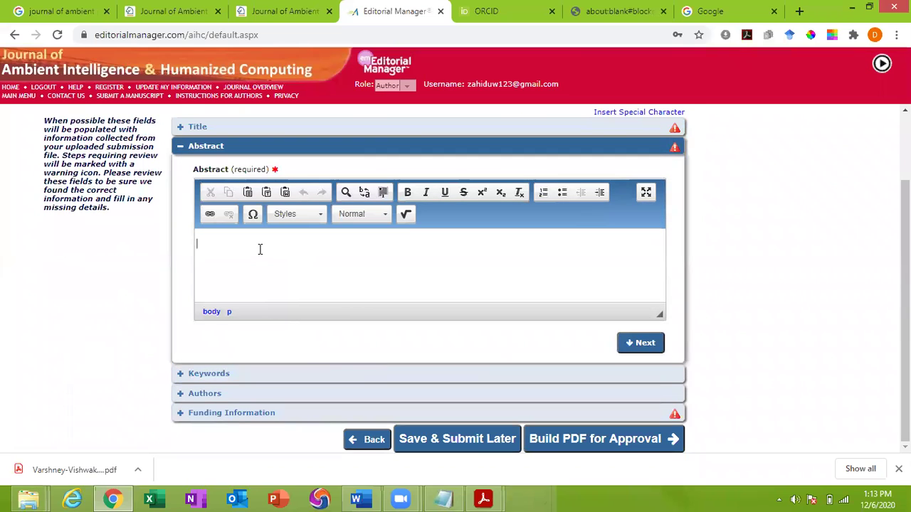
{"action": "left_click", "coordinate": [632, 346]}
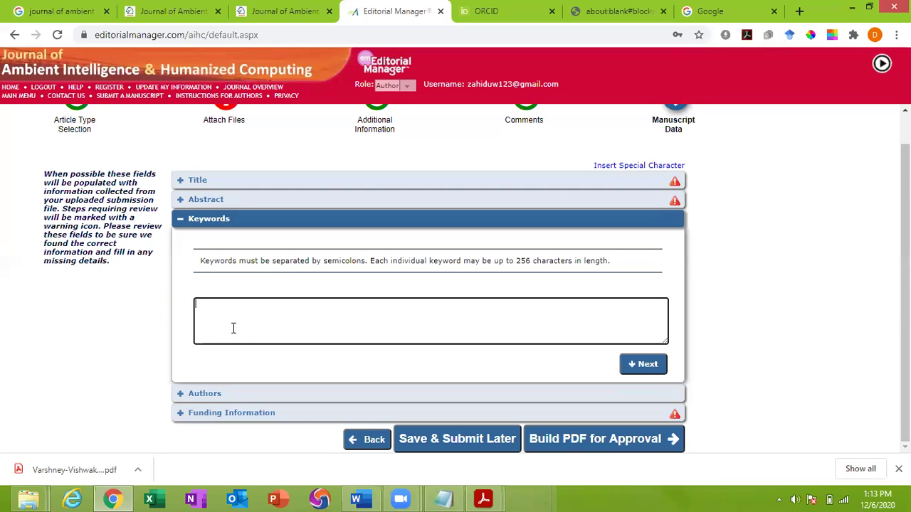
{"action": "left_click", "coordinate": [644, 365]}
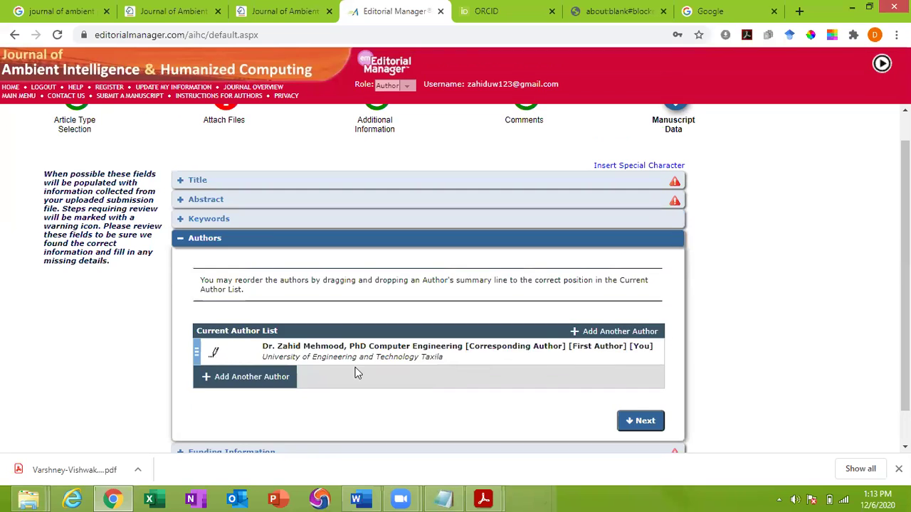
{"action": "scroll", "coordinate": [261, 406], "scroll_direction": "down", "scroll_amount": 1}
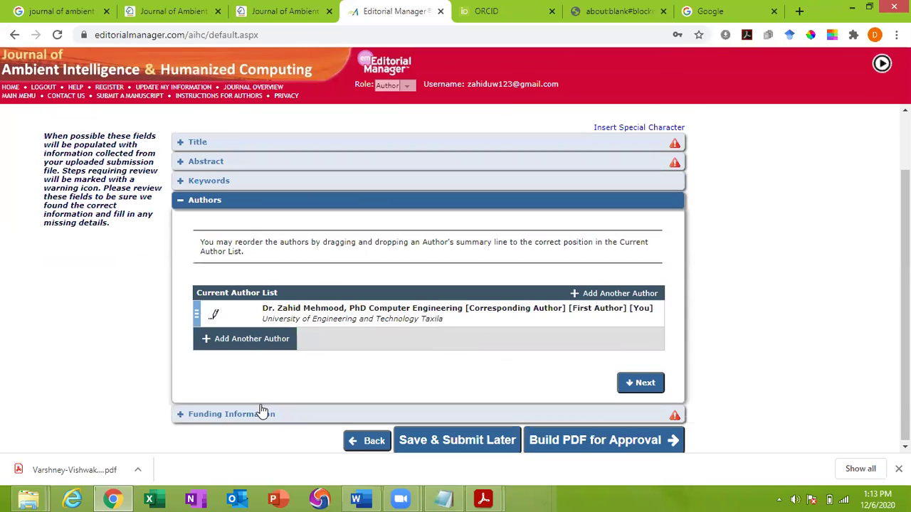
{"action": "scroll", "coordinate": [260, 371], "scroll_direction": "up", "scroll_amount": 1}
{"action": "scroll", "coordinate": [325, 415], "scroll_direction": "down", "scroll_amount": 1}
{"action": "scroll", "coordinate": [342, 418], "scroll_direction": "up", "scroll_amount": 1}
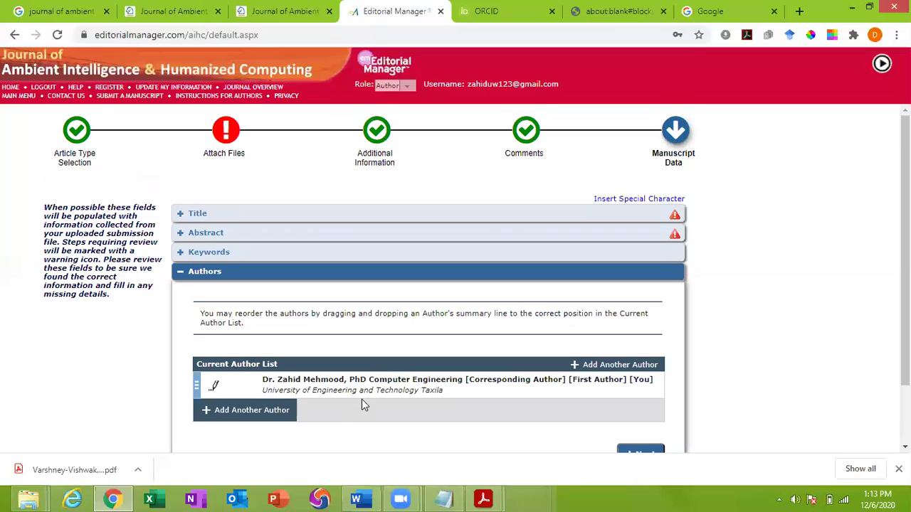
{"action": "scroll", "coordinate": [393, 363], "scroll_direction": "down", "scroll_amount": 1}
{"action": "scroll", "coordinate": [395, 364], "scroll_direction": "up", "scroll_amount": 1}
Collapse Authors and expand Funding Information, reviewing its still-empty funding sources form
{"action": "left_click", "coordinate": [184, 274]}
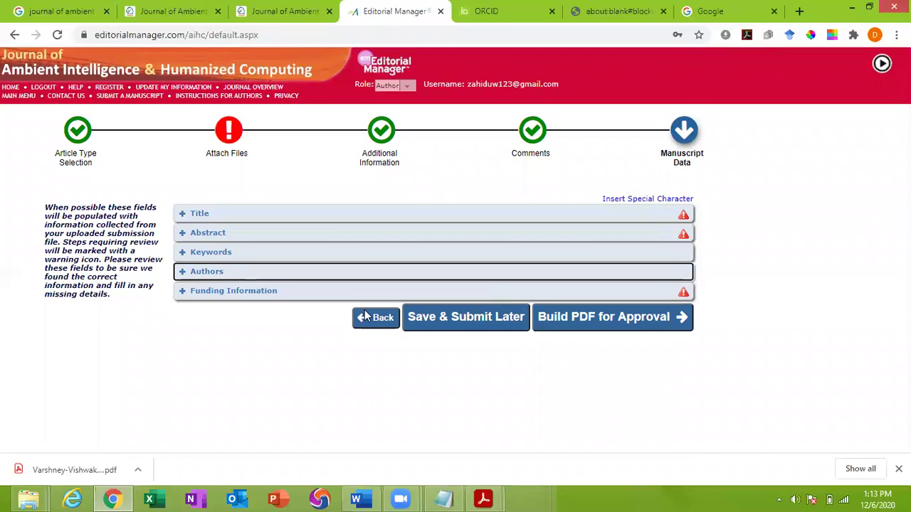
{"action": "left_click", "coordinate": [265, 292]}
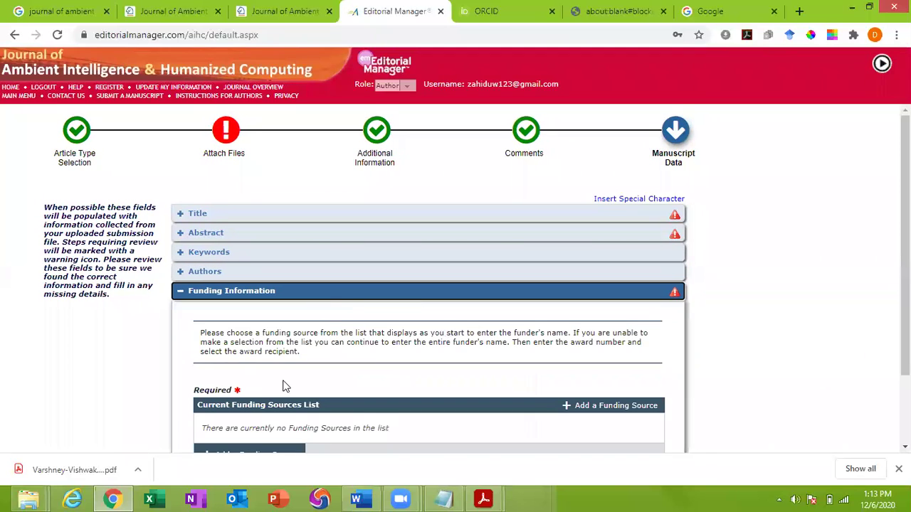
{"action": "scroll", "coordinate": [287, 384], "scroll_direction": "down", "scroll_amount": 1}
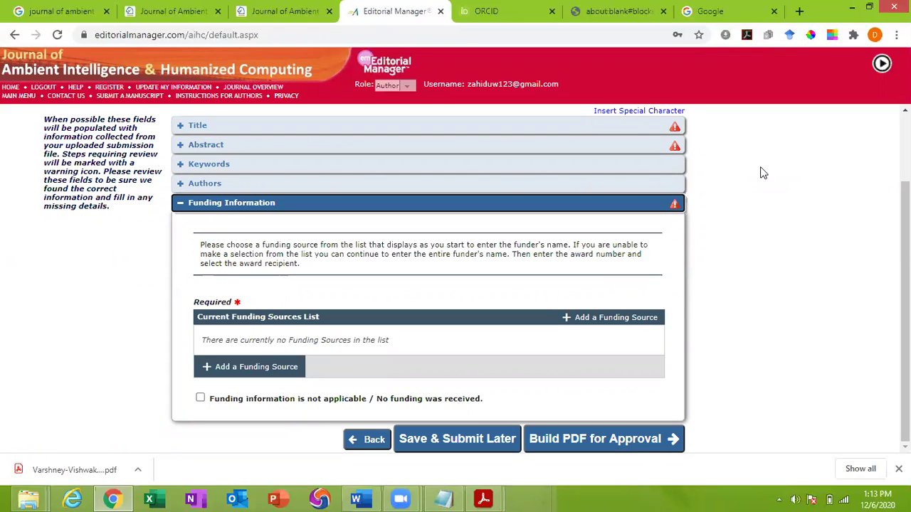
{"action": "scroll", "coordinate": [189, 320], "scroll_direction": "up", "scroll_amount": 2}
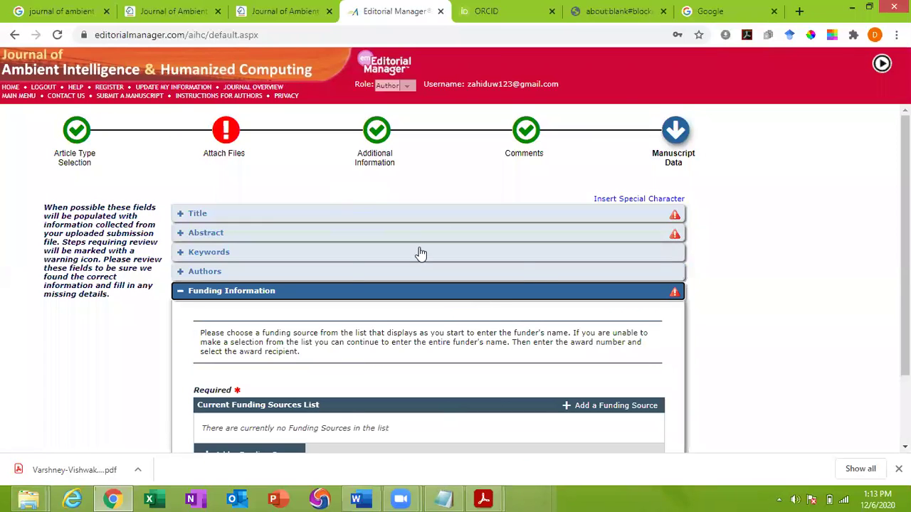
Return to the author main menu, review the submission counts, and open Incomplete Submissions (1)
{"action": "left_click", "coordinate": [25, 100]}
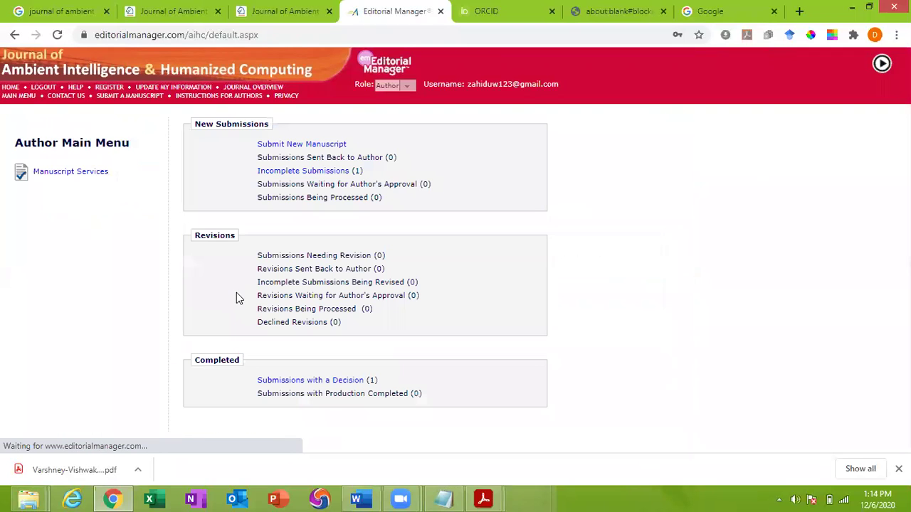
{"action": "left_click", "coordinate": [298, 178]}
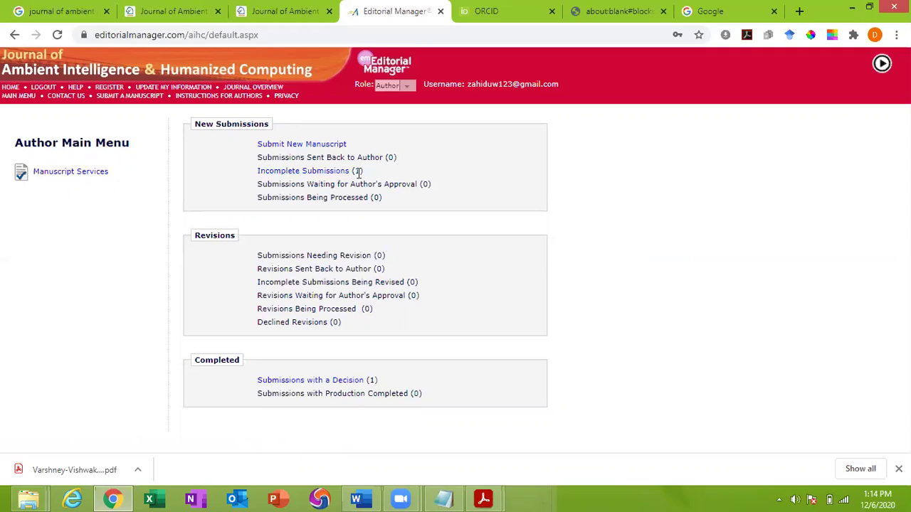
{"action": "left_click_drag", "start_coordinate": [258, 199], "coordinate": [371, 208]}
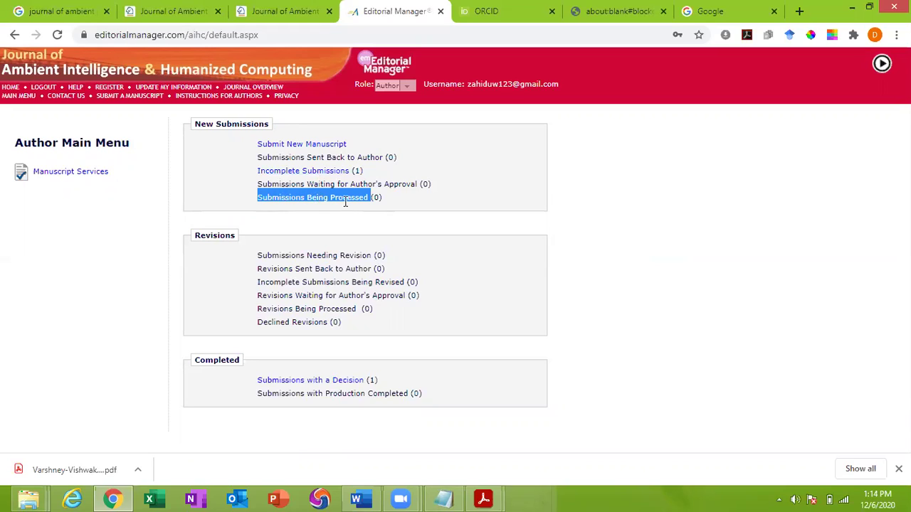
{"action": "left_click_drag", "start_coordinate": [307, 184], "coordinate": [411, 185]}
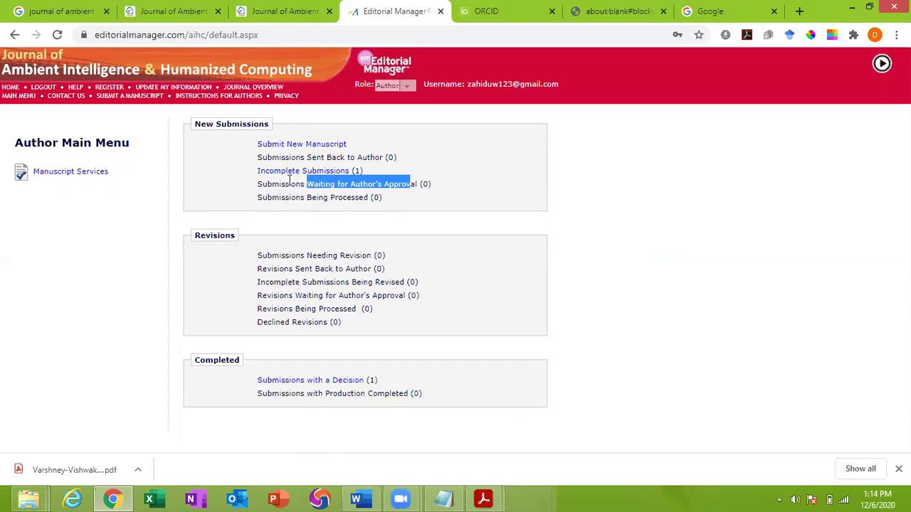
{"action": "left_click_drag", "start_coordinate": [287, 182], "coordinate": [451, 183]}
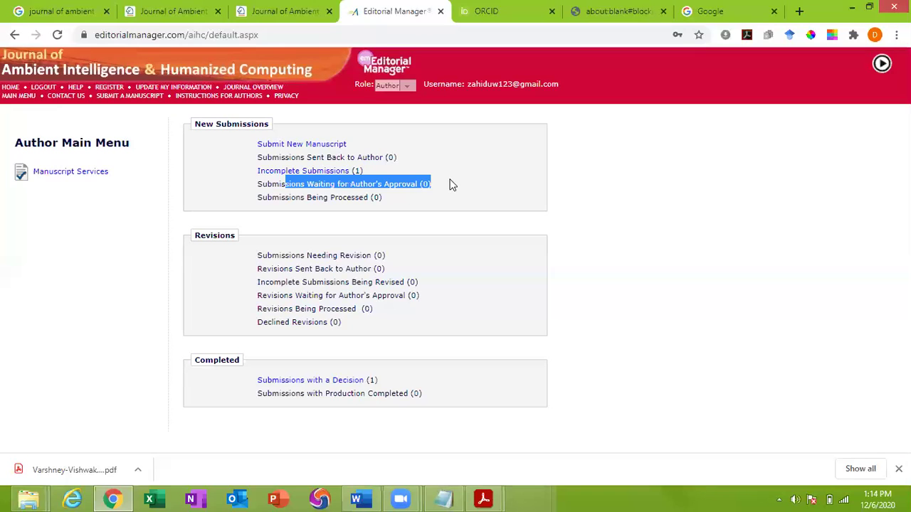
{"action": "left_click", "coordinate": [321, 175]}
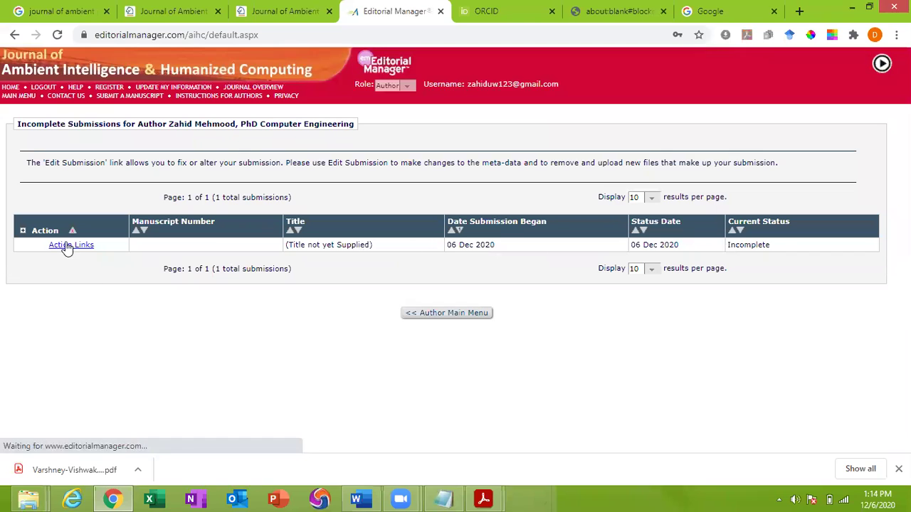
Review the untitled draft's row: missing title, 06 Dec 2020 start date and status date
{"action": "left_click", "coordinate": [66, 246]}
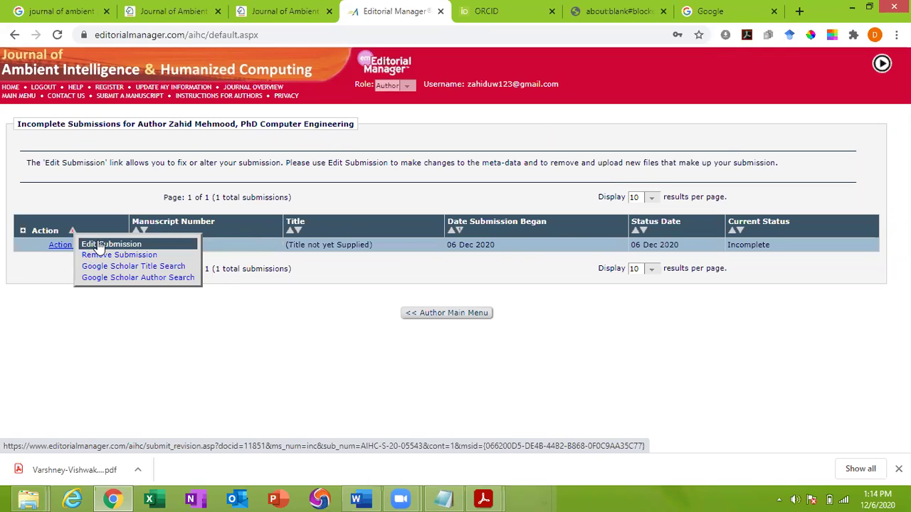
{"action": "left_click", "coordinate": [71, 246]}
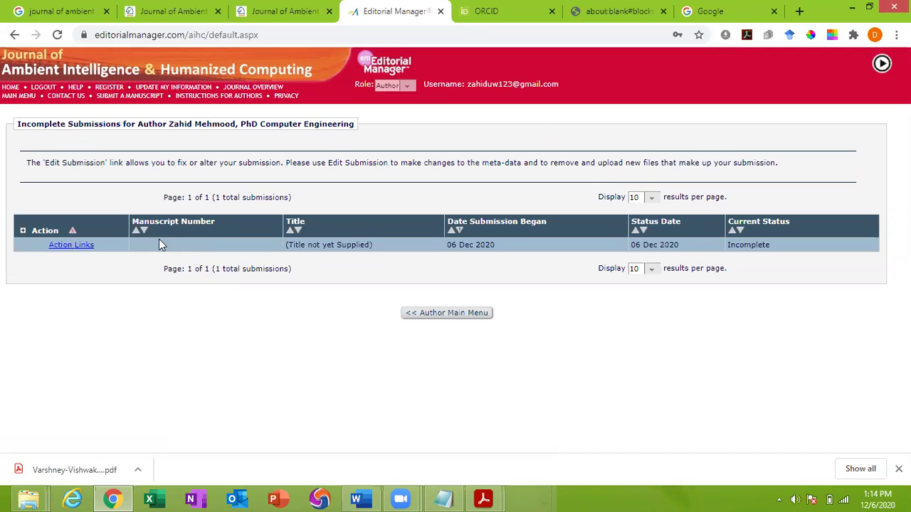
{"action": "left_click_drag", "start_coordinate": [317, 246], "coordinate": [383, 254]}
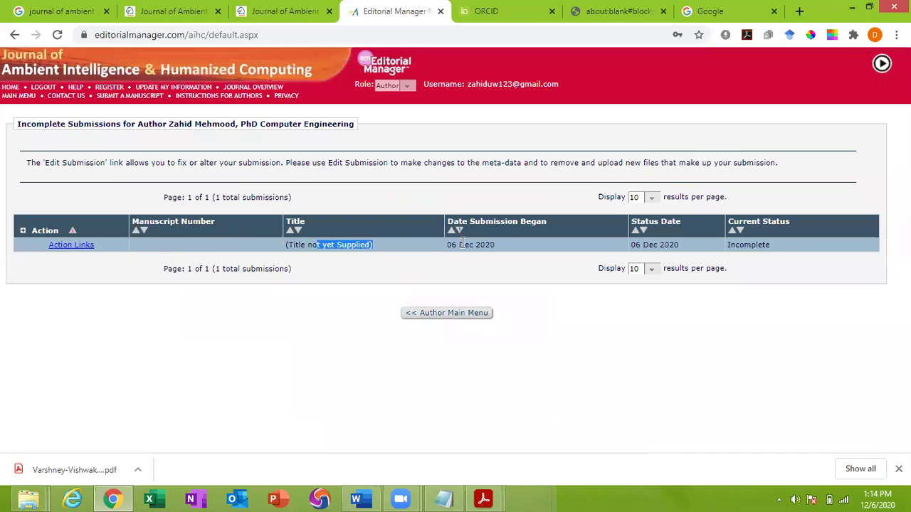
{"action": "left_click_drag", "start_coordinate": [459, 244], "coordinate": [508, 248]}
{"action": "left_click_drag", "start_coordinate": [660, 242], "coordinate": [698, 248]}
Clear the highlighting and reopen the draft's Action Links menu
{"action": "left_click", "coordinate": [746, 245]}
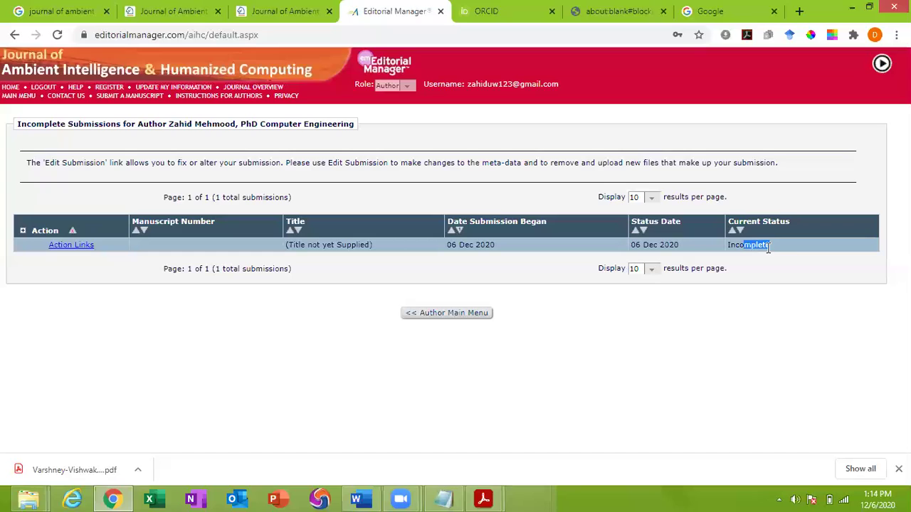
{"action": "left_click", "coordinate": [740, 243]}
{"action": "left_click", "coordinate": [65, 247]}
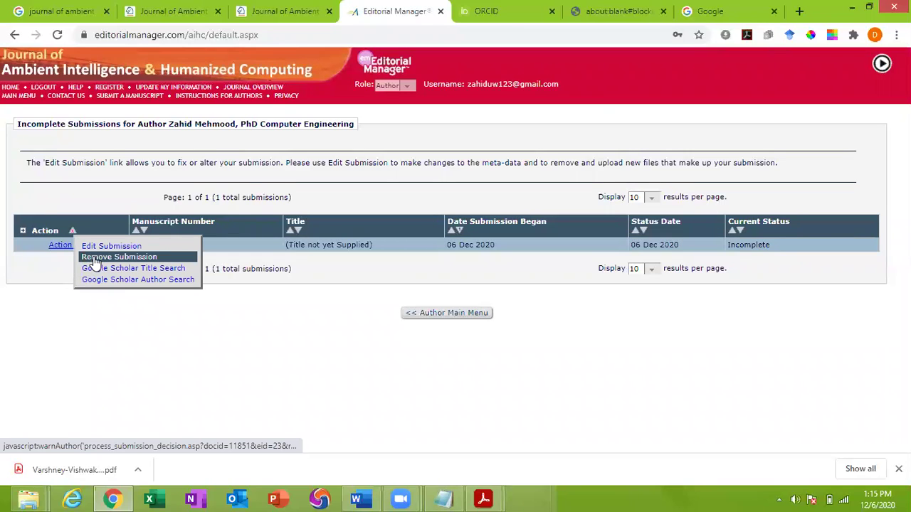
Remove the untitled draft, confirm with OK, and return to the Main Menu
{"action": "left_click", "coordinate": [95, 257]}
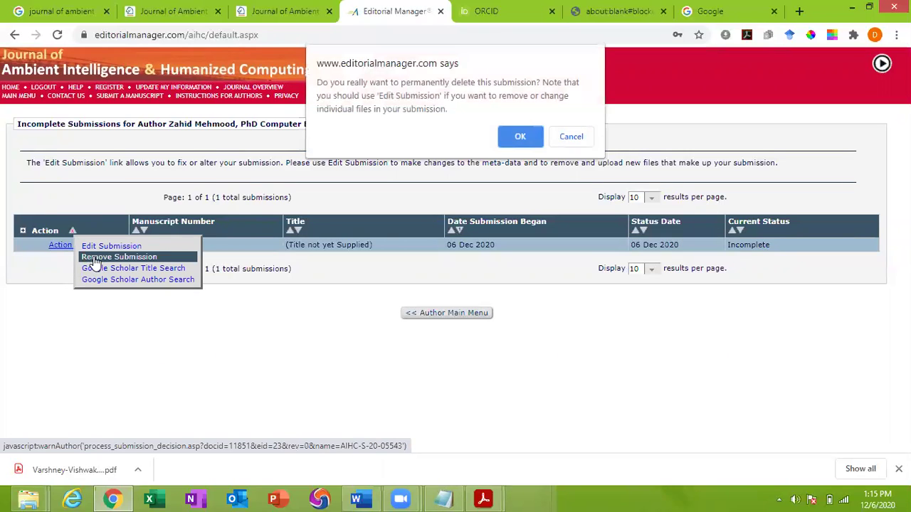
{"action": "left_click", "coordinate": [519, 139]}
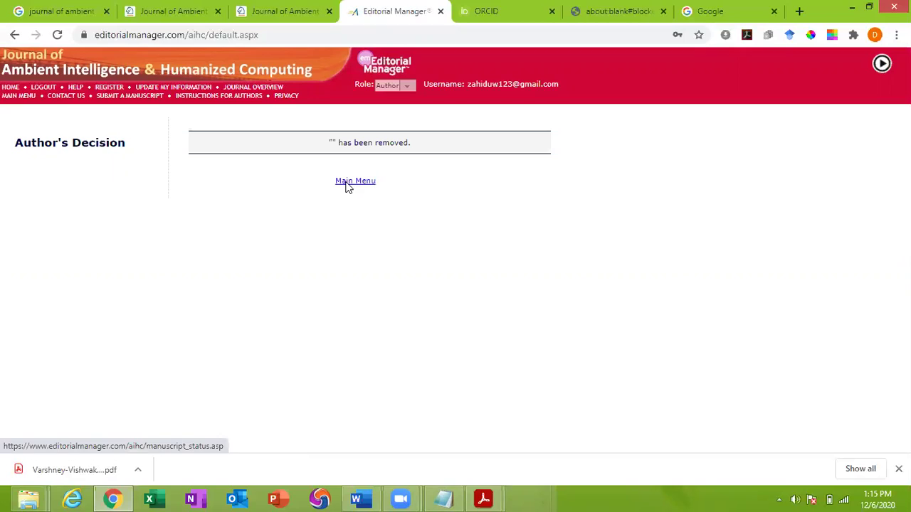
{"action": "left_click", "coordinate": [347, 184]}
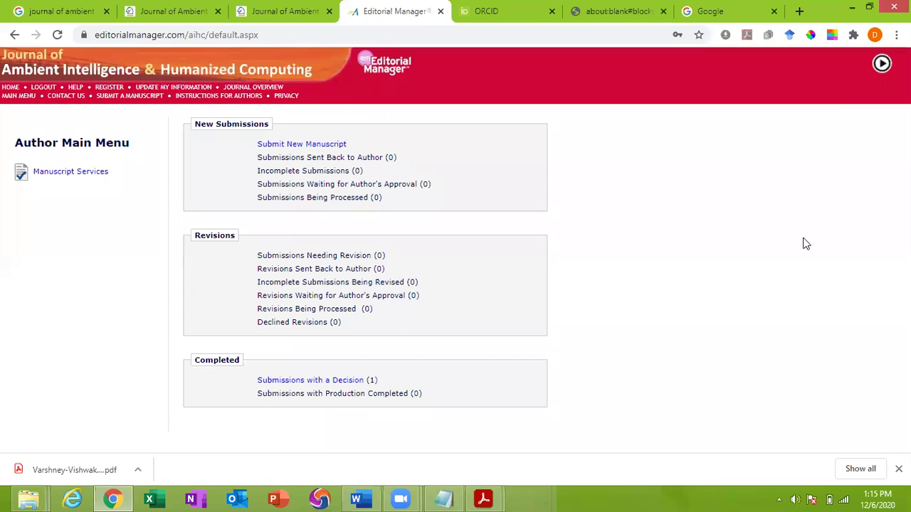
Log out of the journal account and minimize Chrome to reveal initial paper.pdf
{"action": "left_click", "coordinate": [37, 88]}
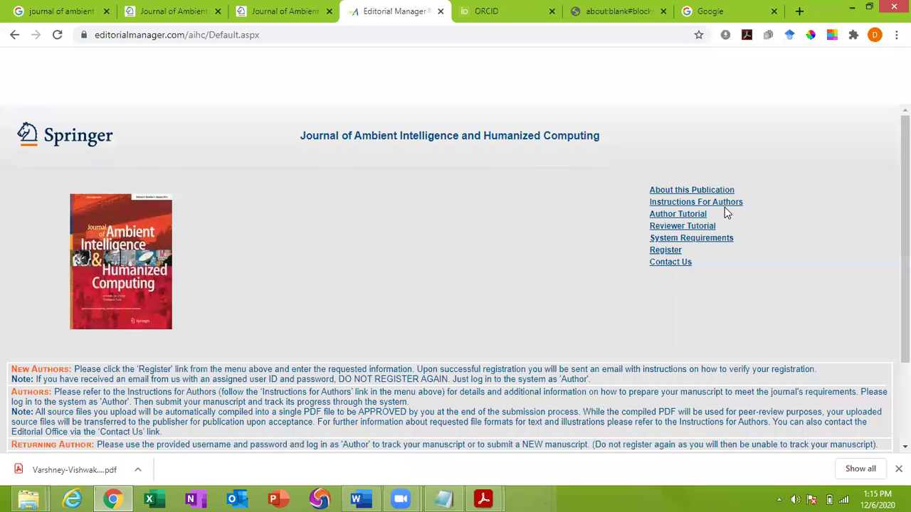
{"action": "left_click", "coordinate": [855, 7]}
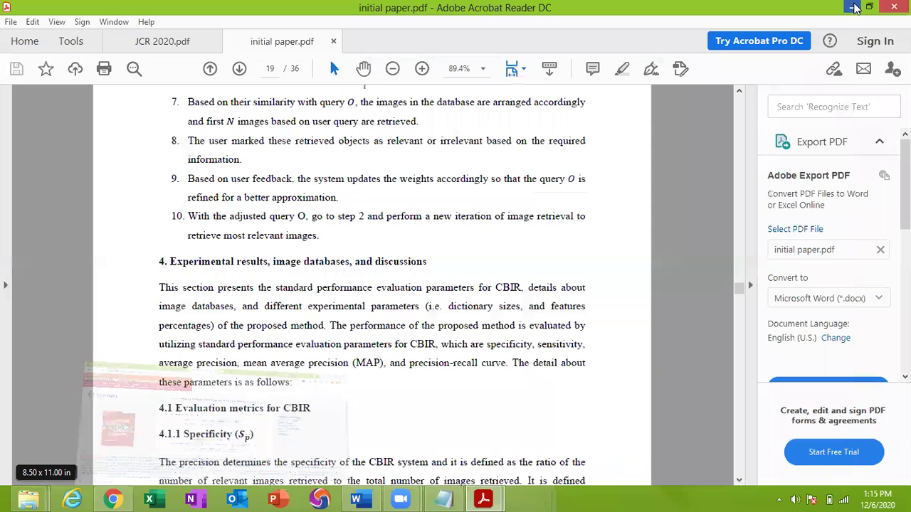
Close only the initial paper.pdf tab, leaving JCR 2020.pdf open
{"action": "left_click", "coordinate": [894, 7]}
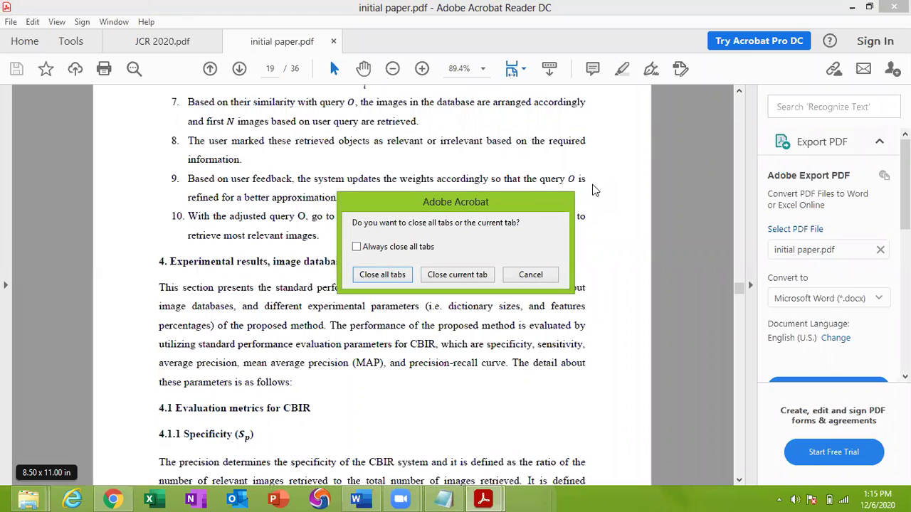
{"action": "left_click", "coordinate": [470, 274]}
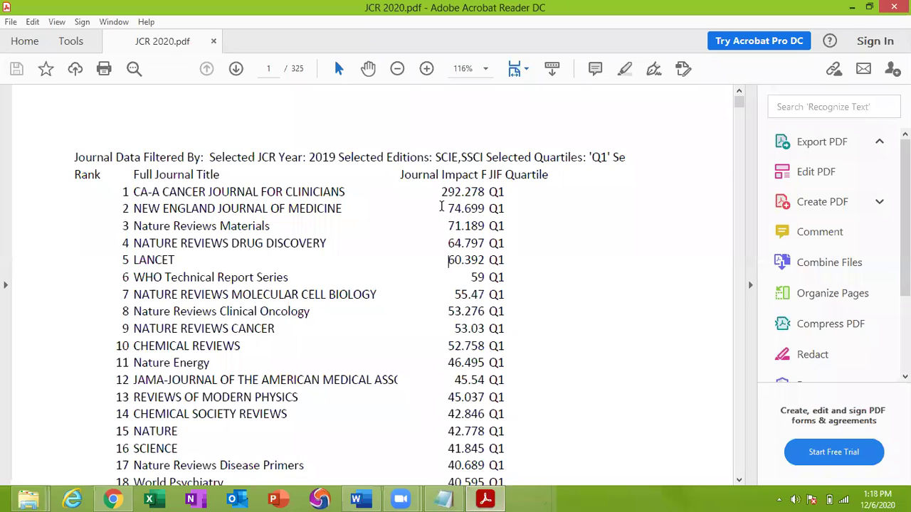
Open the IEEE Access paper 09197588.pdf from the Desktop folder in Acrobat
{"action": "mouse_move", "coordinate": [485, 500]}
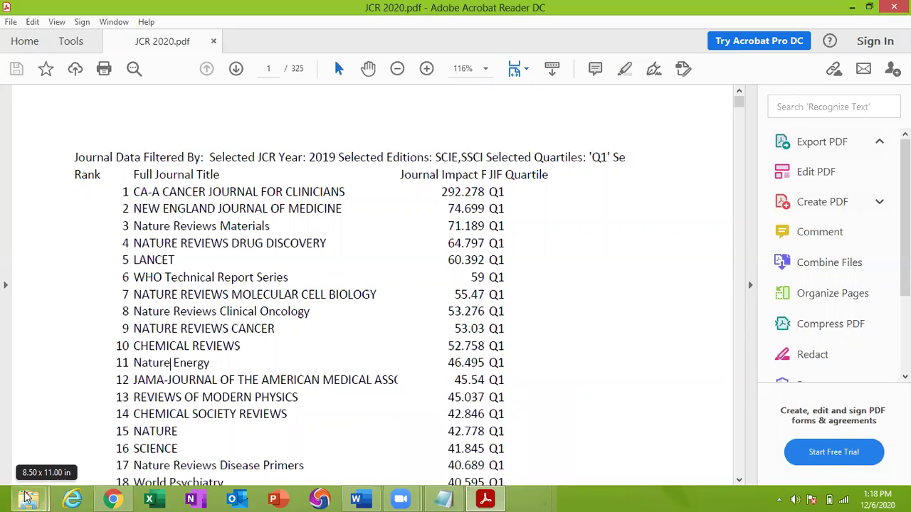
{"action": "mouse_move", "coordinate": [27, 497]}
{"action": "left_click", "coordinate": [229, 440]}
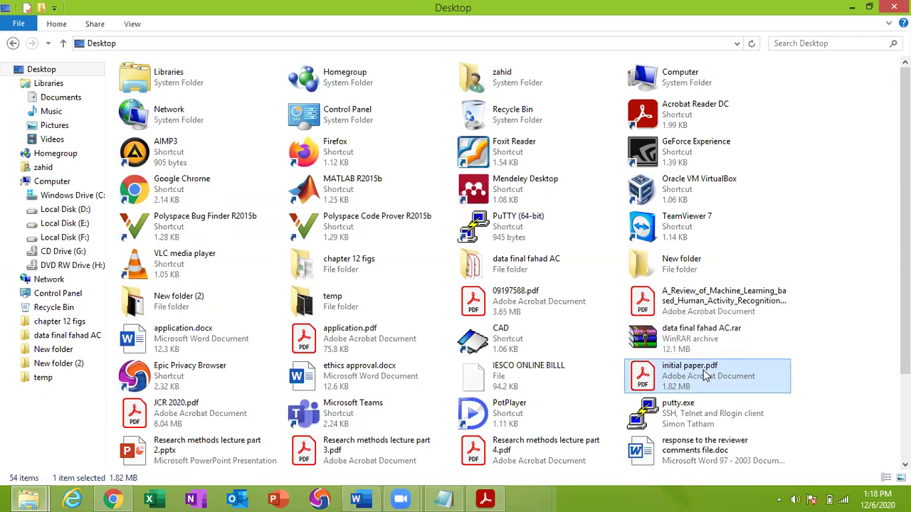
{"action": "double_click", "coordinate": [512, 301]}
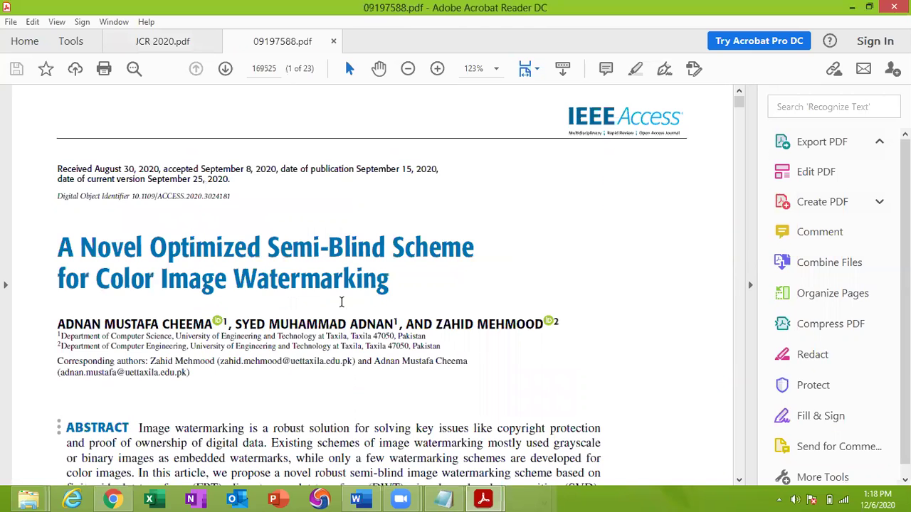
Scroll down through the watermarking paper starting from the abstract
{"action": "scroll", "coordinate": [341, 302], "scroll_direction": "down", "scroll_amount": 3}
{"action": "scroll", "coordinate": [343, 299], "scroll_direction": "down", "scroll_amount": 3}
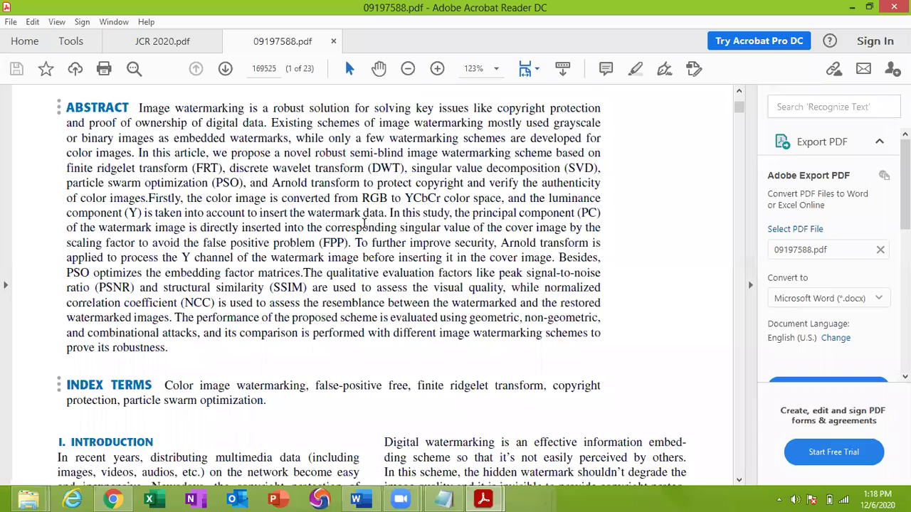
{"action": "scroll", "coordinate": [375, 281], "scroll_direction": "down", "scroll_amount": 5}
{"action": "scroll", "coordinate": [379, 279], "scroll_direction": "down", "scroll_amount": 10}
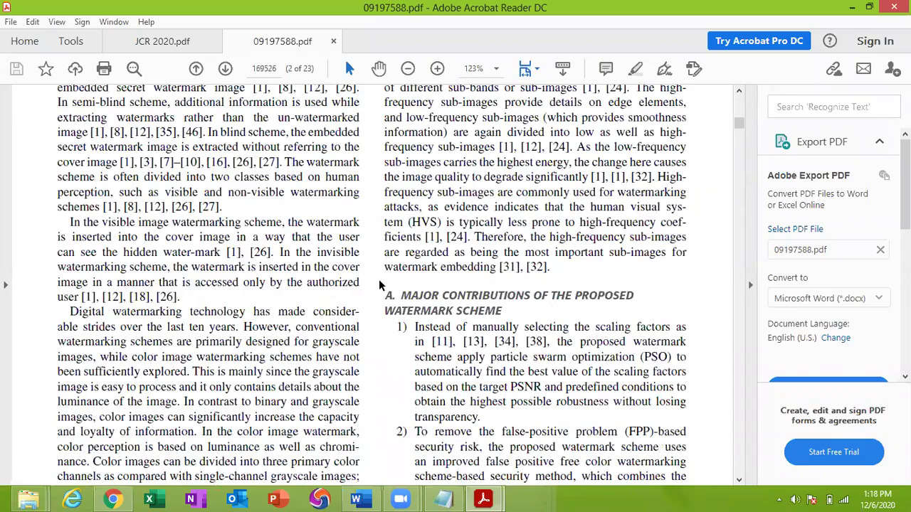
{"action": "scroll", "coordinate": [378, 279], "scroll_direction": "down", "scroll_amount": 5}
{"action": "scroll", "coordinate": [379, 279], "scroll_direction": "down", "scroll_amount": 1}
{"action": "scroll", "coordinate": [379, 279], "scroll_direction": "up", "scroll_amount": 2}
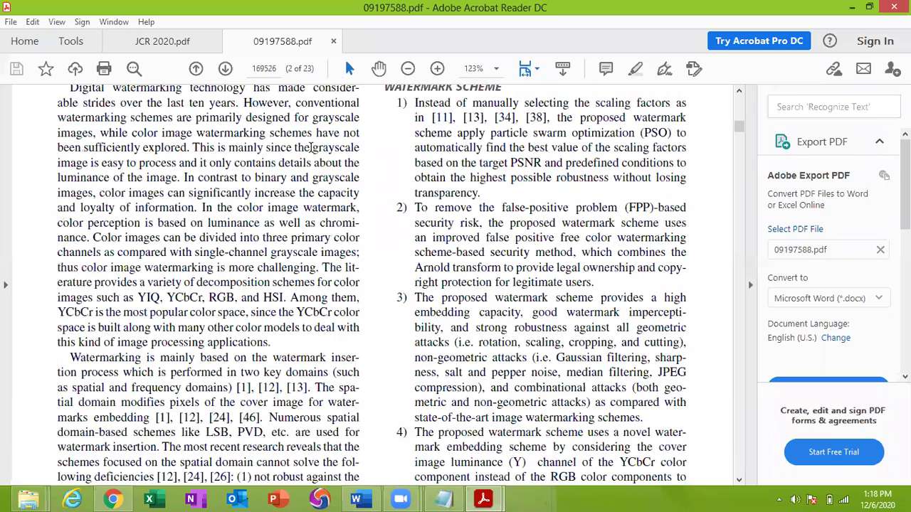
{"action": "scroll", "coordinate": [522, 270], "scroll_direction": "down", "scroll_amount": 10}
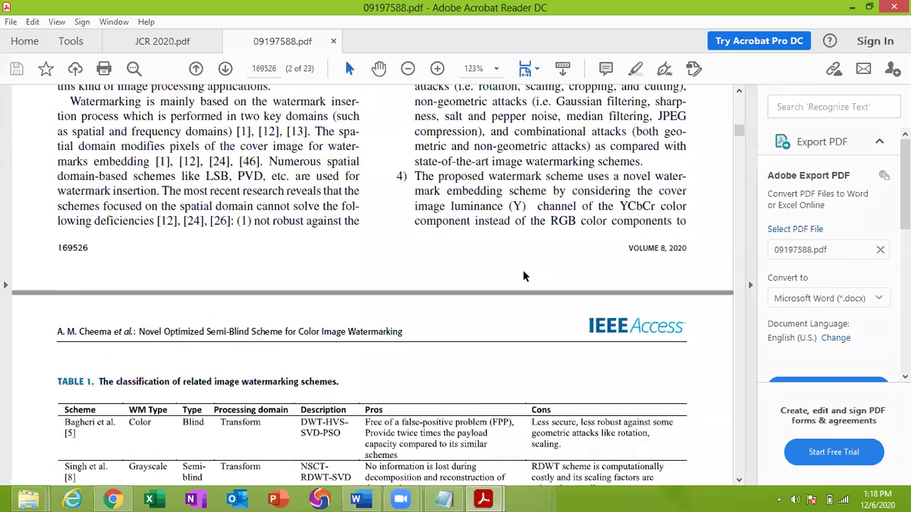
{"action": "scroll", "coordinate": [524, 270], "scroll_direction": "down", "scroll_amount": 7}
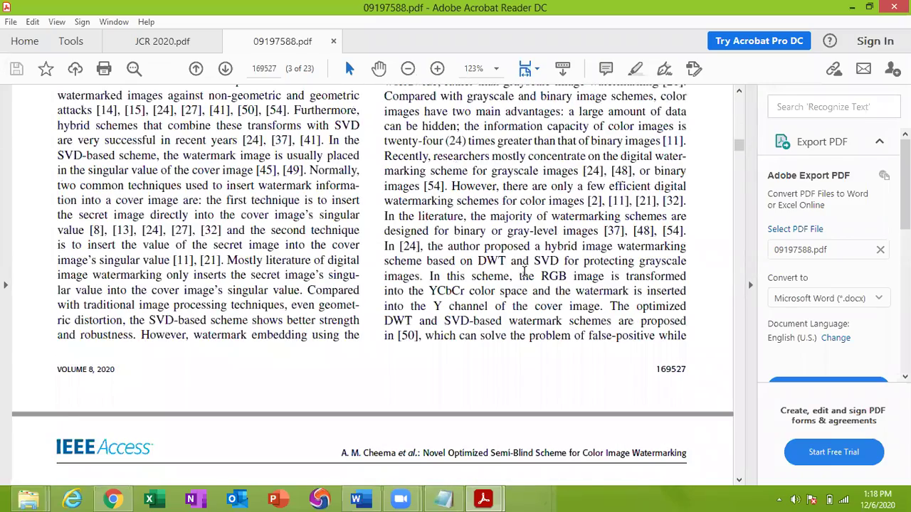
{"action": "scroll", "coordinate": [524, 271], "scroll_direction": "up", "scroll_amount": 4}
Select citation number 50 and a paragraph across both columns, then clear the selection
{"action": "double_click", "coordinate": [475, 232]}
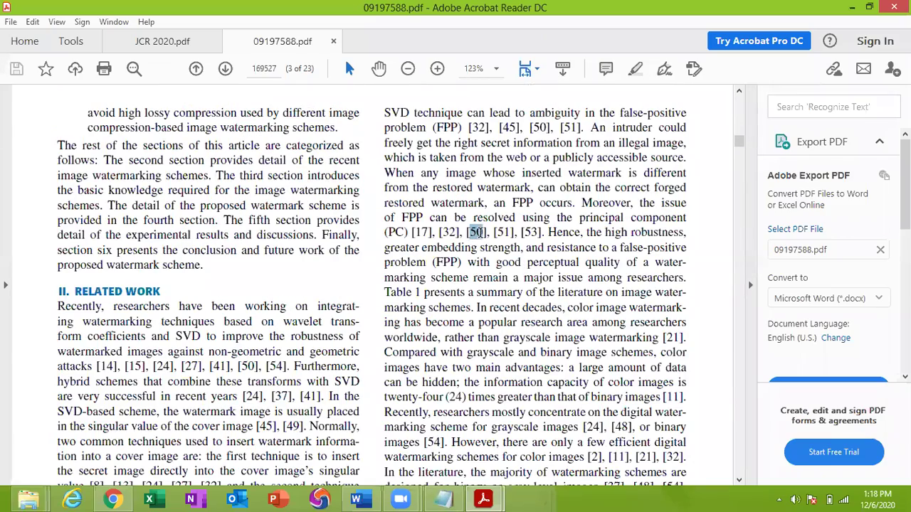
{"action": "scroll", "coordinate": [240, 236], "scroll_direction": "up", "scroll_amount": 2}
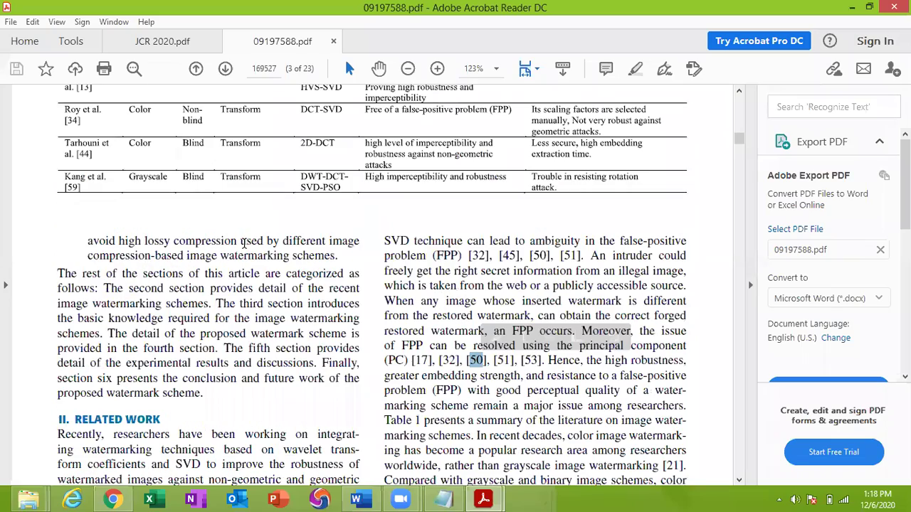
{"action": "left_click_drag", "start_coordinate": [87, 240], "coordinate": [627, 389]}
{"action": "scroll", "coordinate": [209, 350], "scroll_direction": "down", "scroll_amount": 2}
{"action": "left_click", "coordinate": [209, 351]}
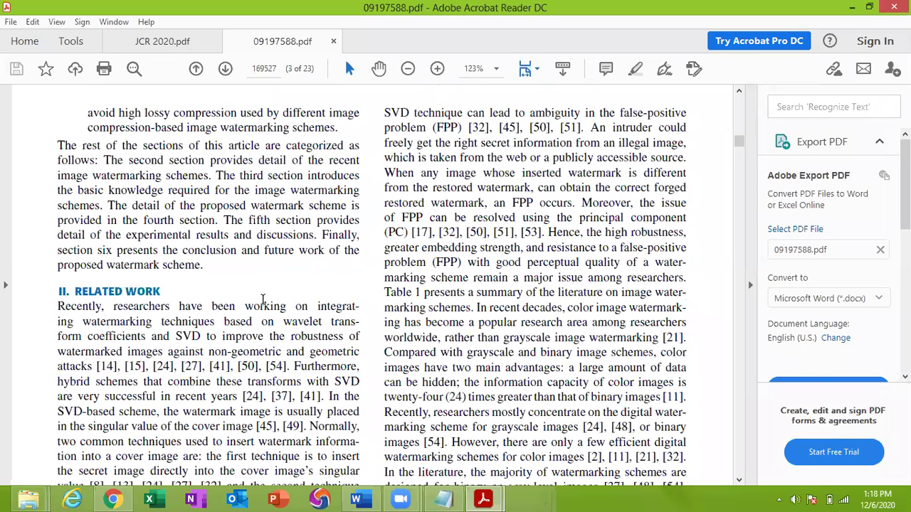
Scroll on to Table 2 of PSO parameters on page 11, then close Acrobat
{"action": "scroll", "coordinate": [433, 350], "scroll_direction": "down", "scroll_amount": 6}
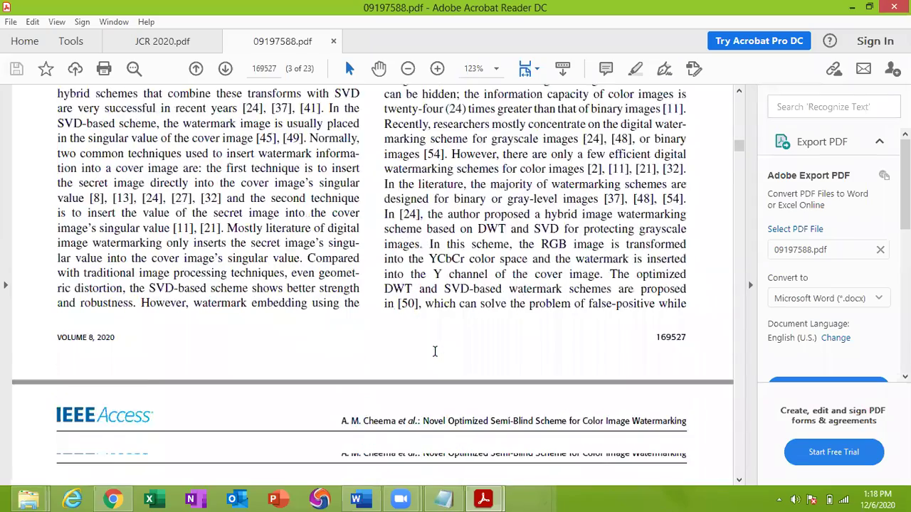
{"action": "scroll", "coordinate": [436, 349], "scroll_direction": "down", "scroll_amount": 10}
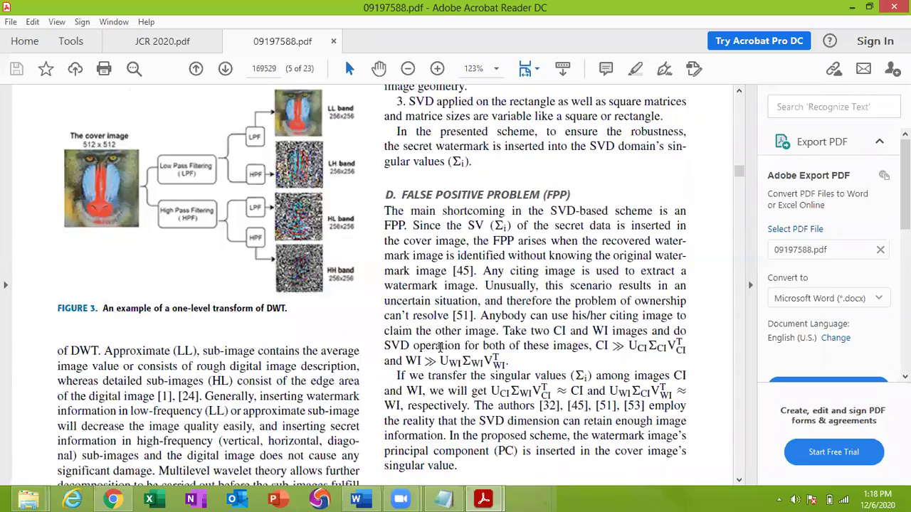
{"action": "scroll", "coordinate": [441, 346], "scroll_direction": "down", "scroll_amount": 8}
{"action": "scroll", "coordinate": [441, 349], "scroll_direction": "down", "scroll_amount": 10}
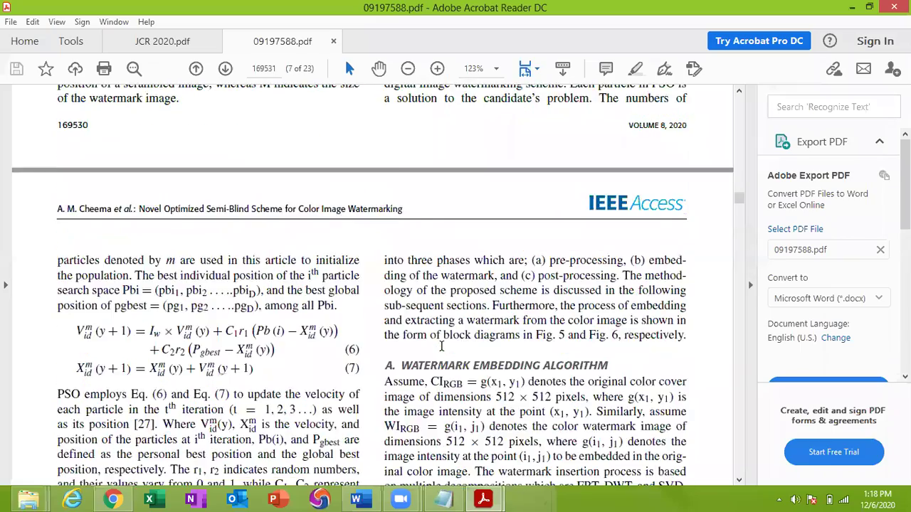
{"action": "scroll", "coordinate": [441, 348], "scroll_direction": "down", "scroll_amount": 15}
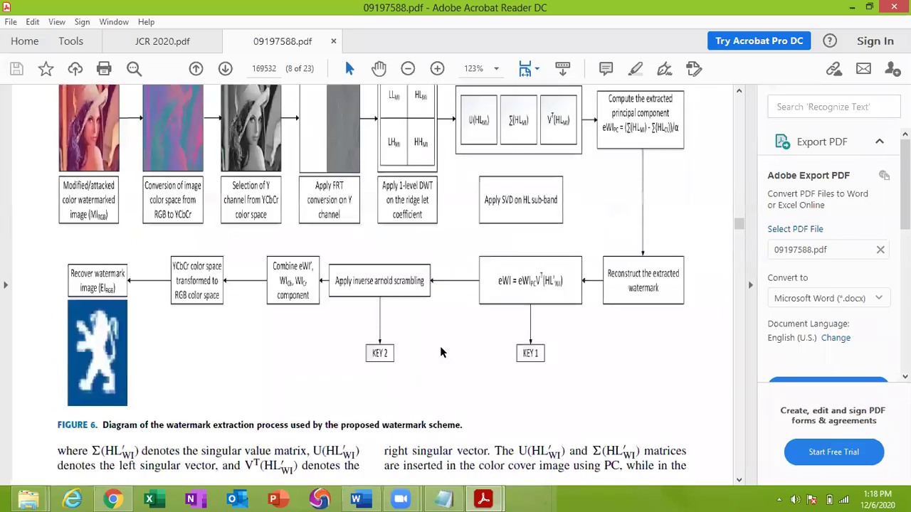
{"action": "scroll", "coordinate": [441, 347], "scroll_direction": "down", "scroll_amount": 15}
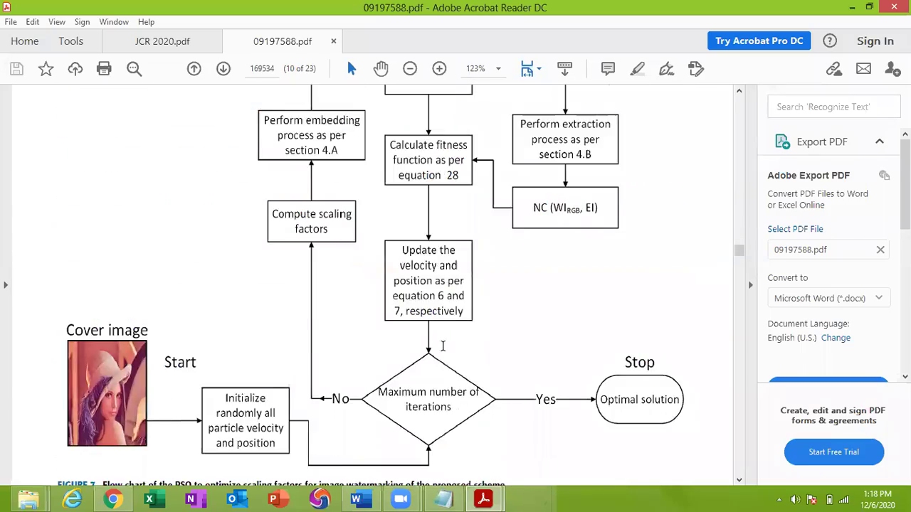
{"action": "scroll", "coordinate": [444, 344], "scroll_direction": "down", "scroll_amount": 8}
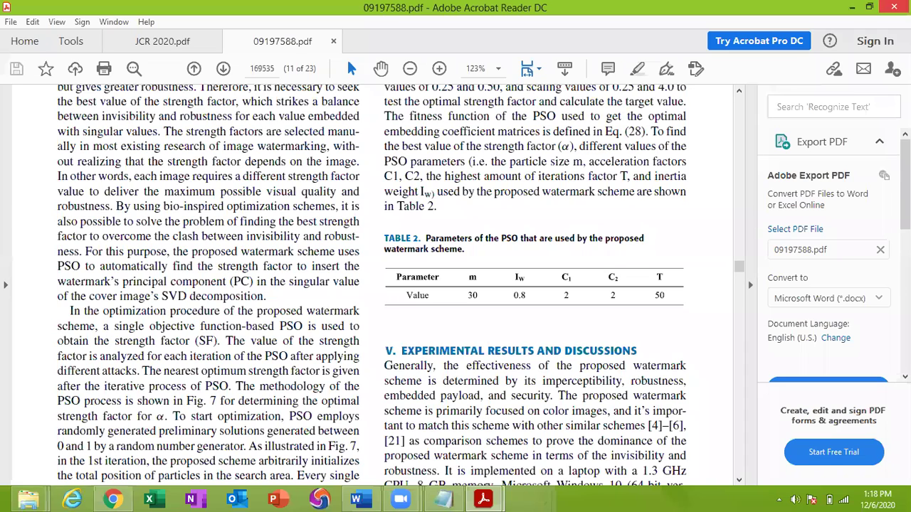
{"action": "left_click", "coordinate": [894, 7]}
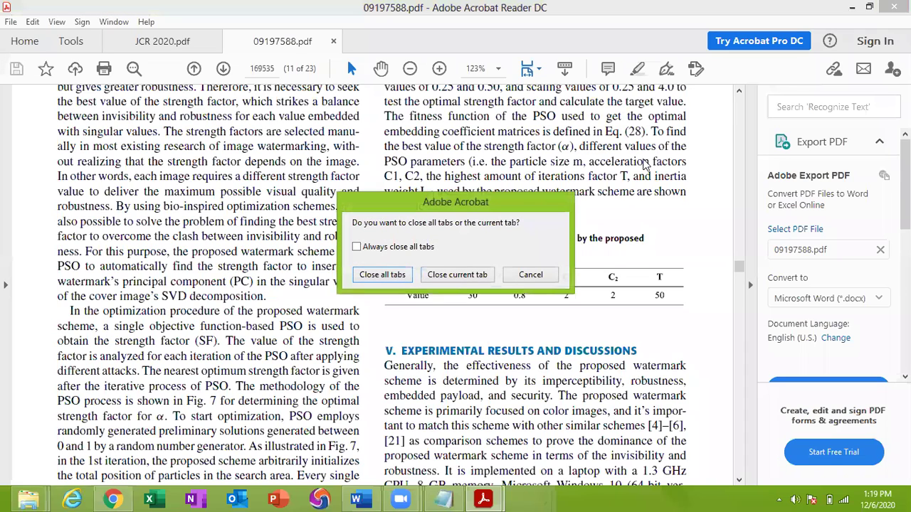
Close all Acrobat PDF tabs and the Explorer Desktop window
{"action": "left_click", "coordinate": [396, 276]}
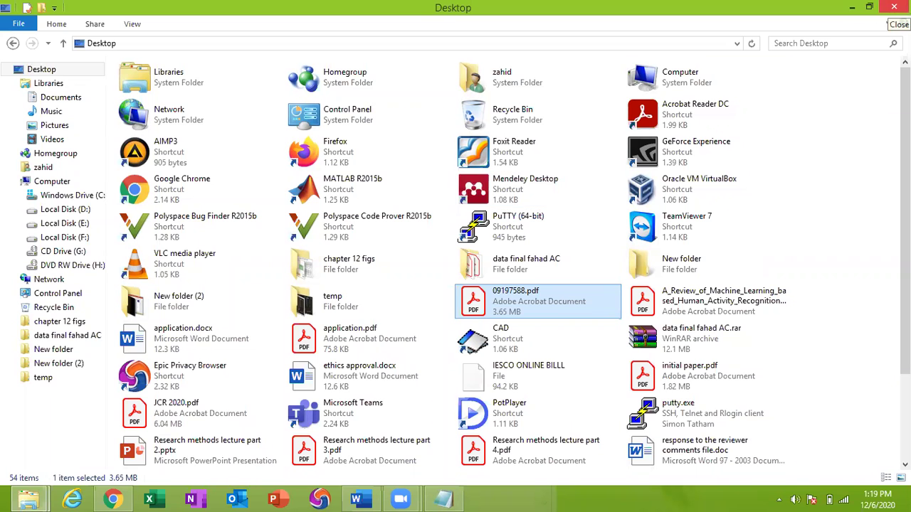
{"action": "left_click", "coordinate": [894, 7]}
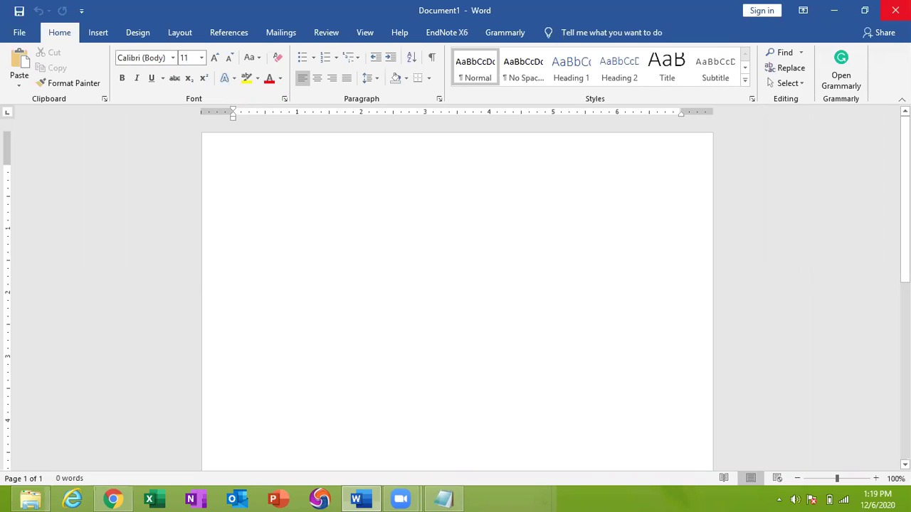
Close the blank Word Document1
{"action": "right_click", "coordinate": [237, 170]}
{"action": "left_click", "coordinate": [409, 241]}
{"action": "mouse_move", "coordinate": [910, 0]}
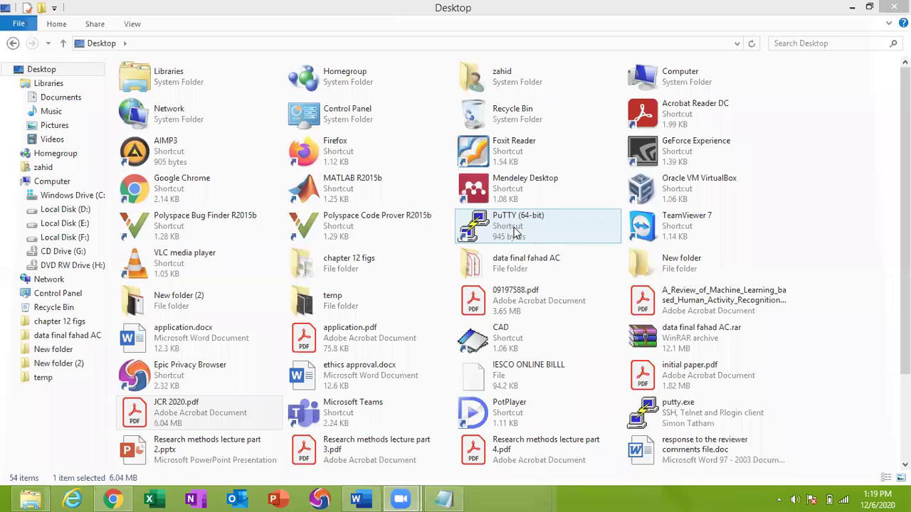
Close the remaining Explorer window and discard the Notepad publisher list without saving
{"action": "left_click", "coordinate": [894, 7]}
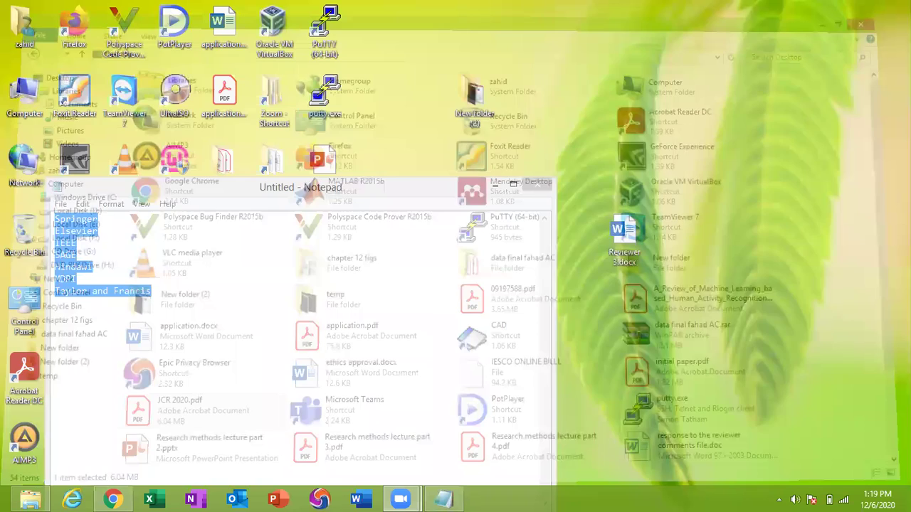
{"action": "left_click", "coordinate": [537, 185]}
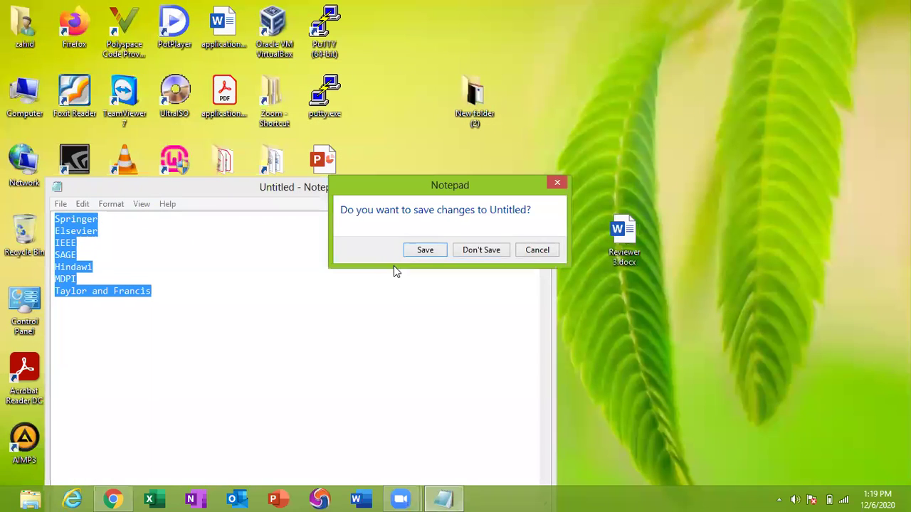
{"action": "left_click", "coordinate": [466, 254]}
Refresh the desktop icons repeatedly from the desktop's right-click menu
{"action": "right_click", "coordinate": [691, 134]}
{"action": "left_click", "coordinate": [730, 172]}
{"action": "right_click", "coordinate": [730, 173]}
{"action": "left_click", "coordinate": [746, 205]}
{"action": "right_click", "coordinate": [756, 205]}
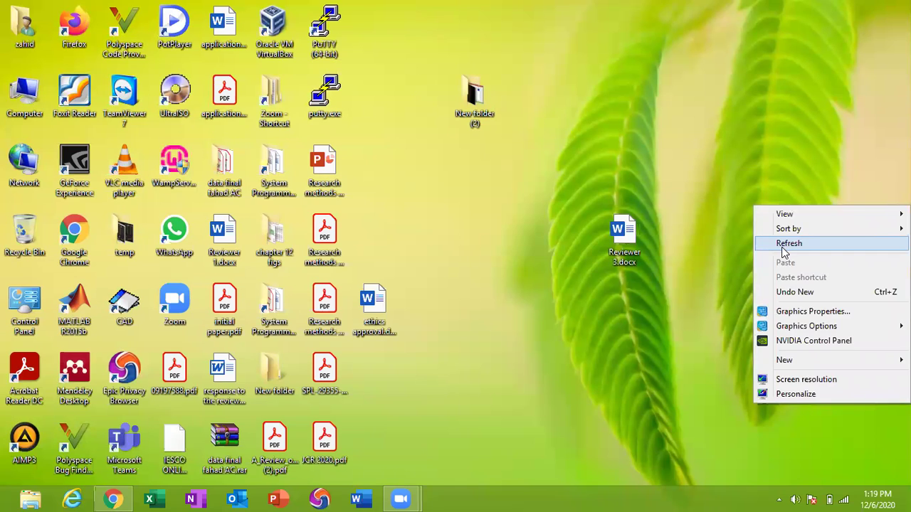
{"action": "left_click", "coordinate": [783, 246]}
{"action": "right_click", "coordinate": [783, 249]}
{"action": "left_click", "coordinate": [806, 291]}
{"action": "right_click", "coordinate": [806, 293]}
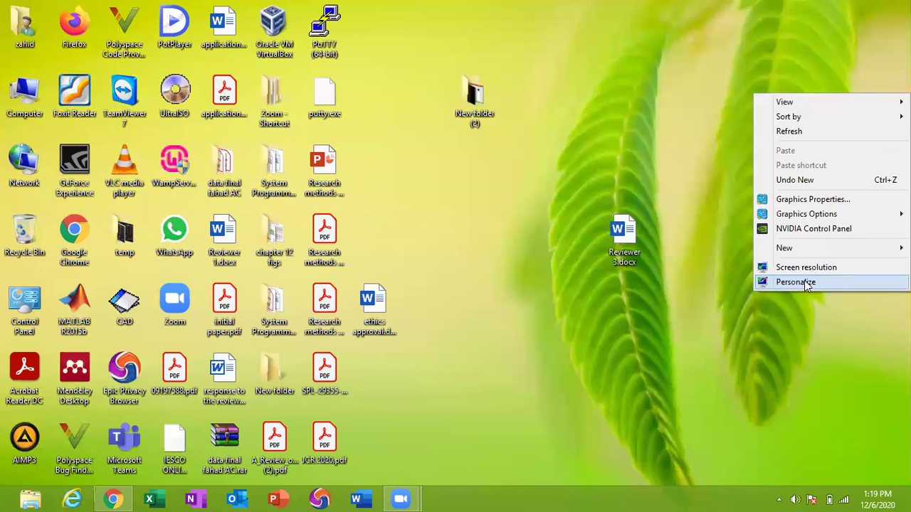
{"action": "left_click", "coordinate": [804, 131]}
{"action": "right_click", "coordinate": [806, 138]}
{"action": "left_click", "coordinate": [820, 177]}
{"action": "right_click", "coordinate": [820, 172]}
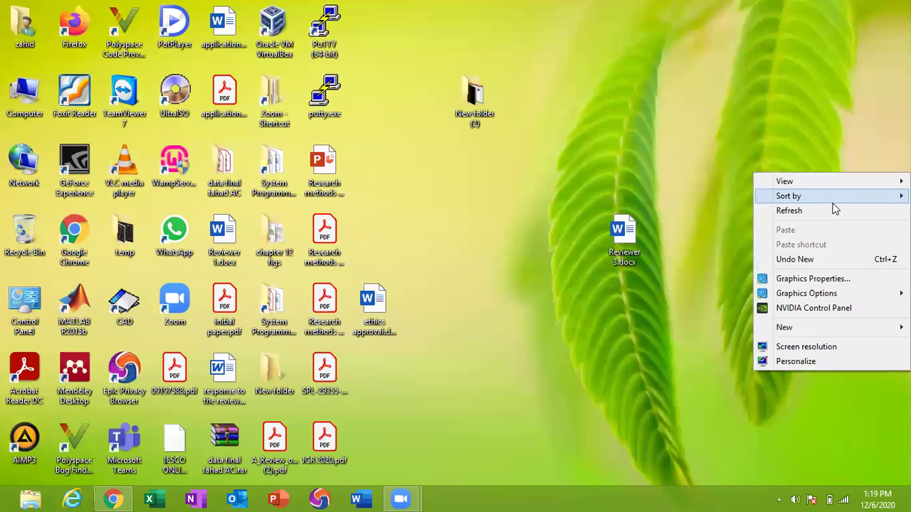
{"action": "left_click", "coordinate": [833, 209]}
{"action": "right_click", "coordinate": [825, 205]}
{"action": "left_click", "coordinate": [788, 247]}
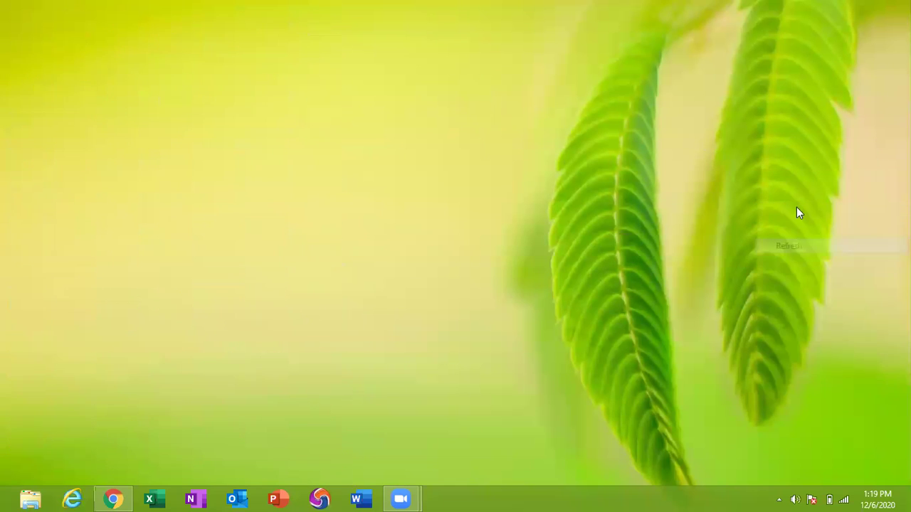
{"action": "right_click", "coordinate": [754, 133]}
{"action": "left_click", "coordinate": [786, 173]}
{"action": "right_click", "coordinate": [789, 175]}
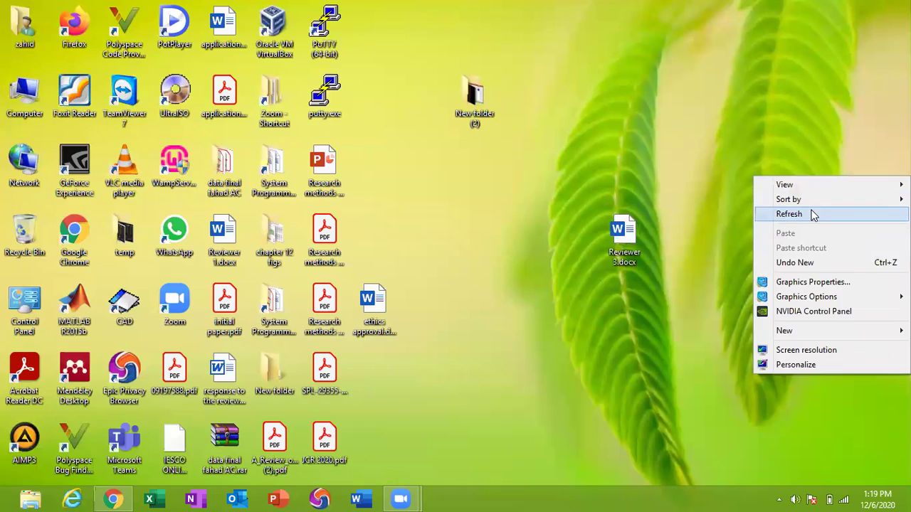
{"action": "left_click", "coordinate": [812, 212]}
{"action": "right_click", "coordinate": [814, 214]}
{"action": "left_click", "coordinate": [818, 246]}
{"action": "right_click", "coordinate": [818, 246]}
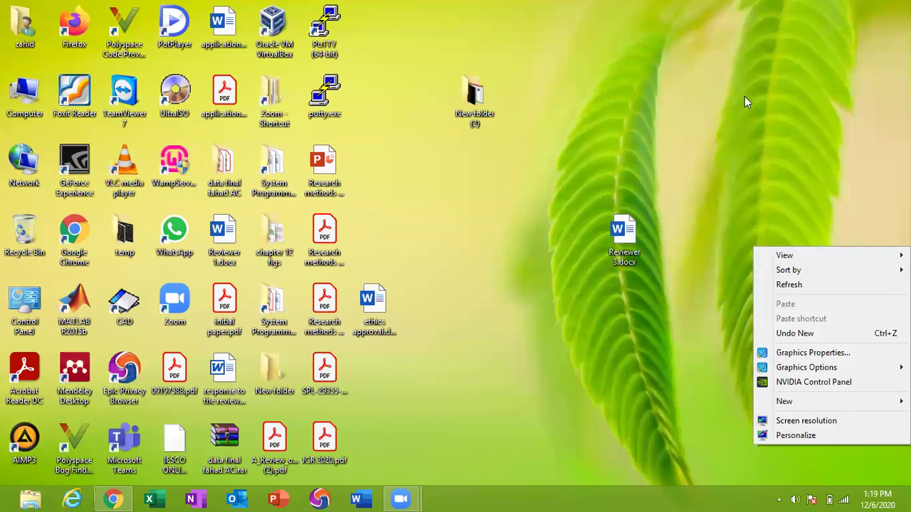
{"action": "right_click", "coordinate": [744, 96]}
{"action": "left_click", "coordinate": [770, 135]}
{"action": "right_click", "coordinate": [783, 128]}
{"action": "left_click", "coordinate": [795, 170]}
{"action": "right_click", "coordinate": [804, 163]}
{"action": "left_click", "coordinate": [819, 208]}
{"action": "right_click", "coordinate": [823, 208]}
{"action": "left_click", "coordinate": [830, 238]}
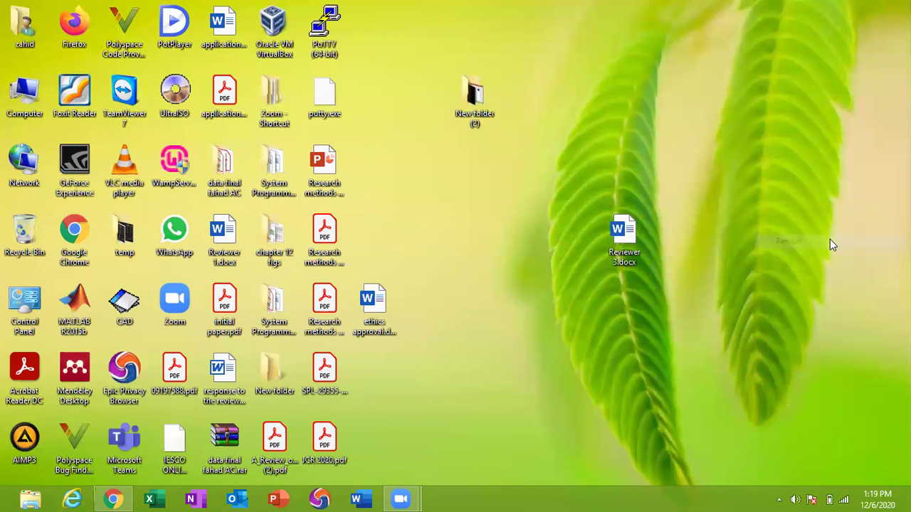
{"action": "right_click", "coordinate": [830, 238]}
{"action": "left_click", "coordinate": [823, 279]}
{"action": "right_click", "coordinate": [748, 99]}
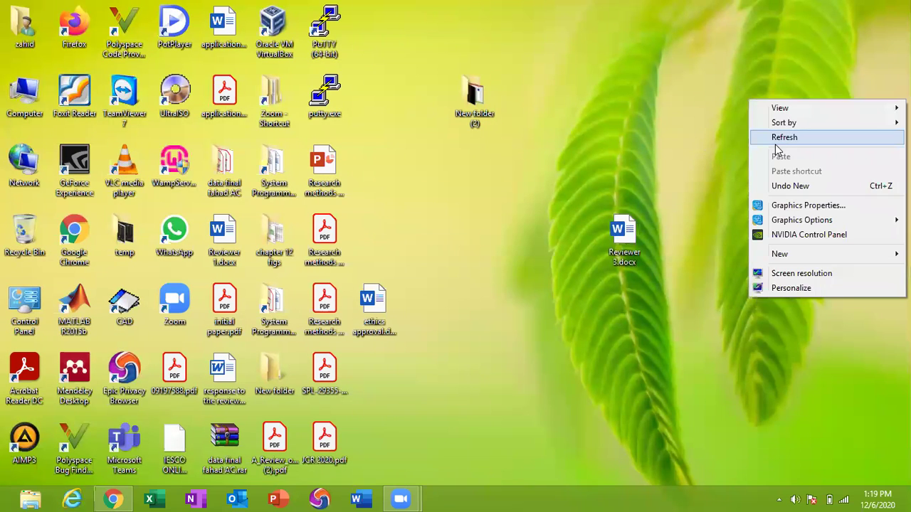
{"action": "left_click", "coordinate": [776, 141]}
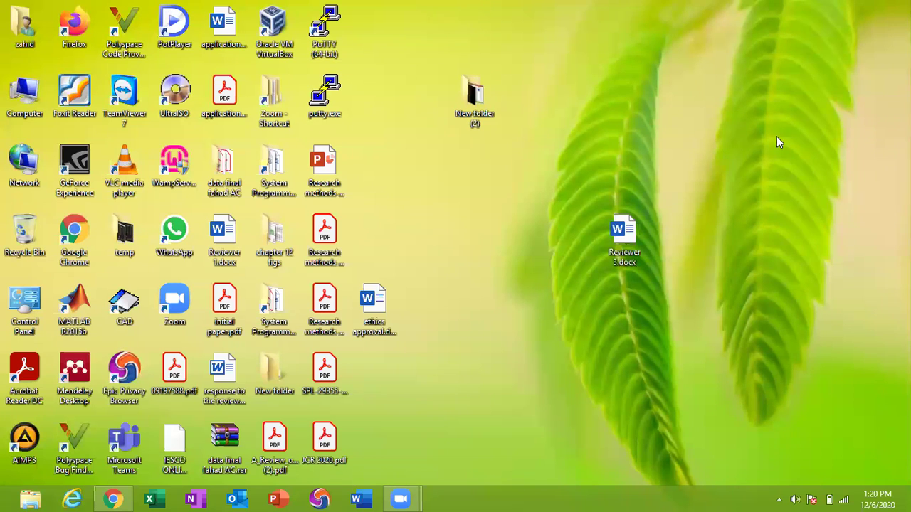
{"action": "right_click", "coordinate": [776, 136]}
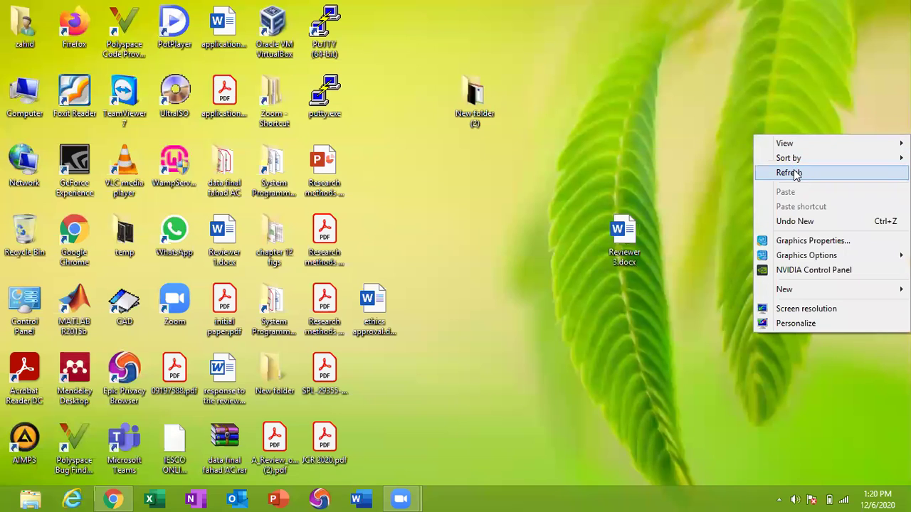
{"action": "left_click", "coordinate": [796, 173]}
{"action": "right_click", "coordinate": [797, 169]}
{"action": "left_click", "coordinate": [806, 206]}
{"action": "right_click", "coordinate": [805, 205]}
{"action": "left_click", "coordinate": [815, 244]}
{"action": "right_click", "coordinate": [814, 242]}
{"action": "left_click", "coordinate": [817, 283]}
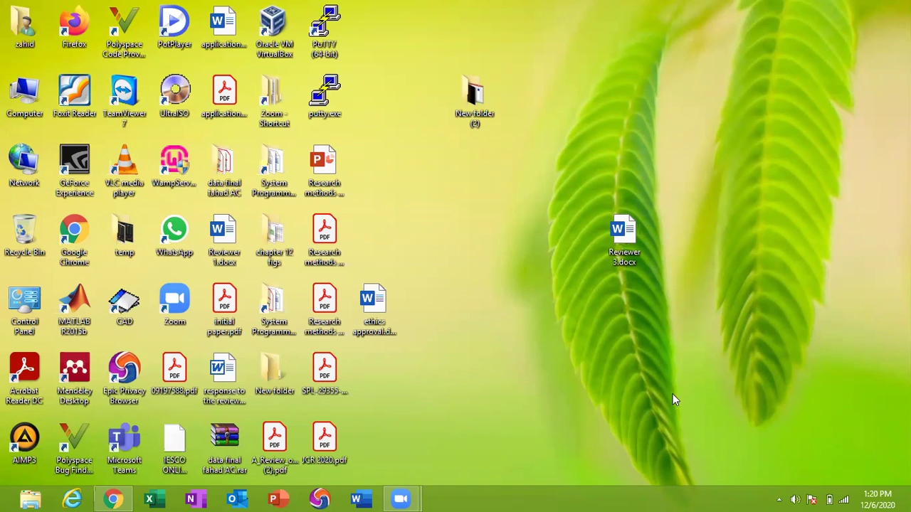
{"action": "mouse_move", "coordinate": [881, 445]}
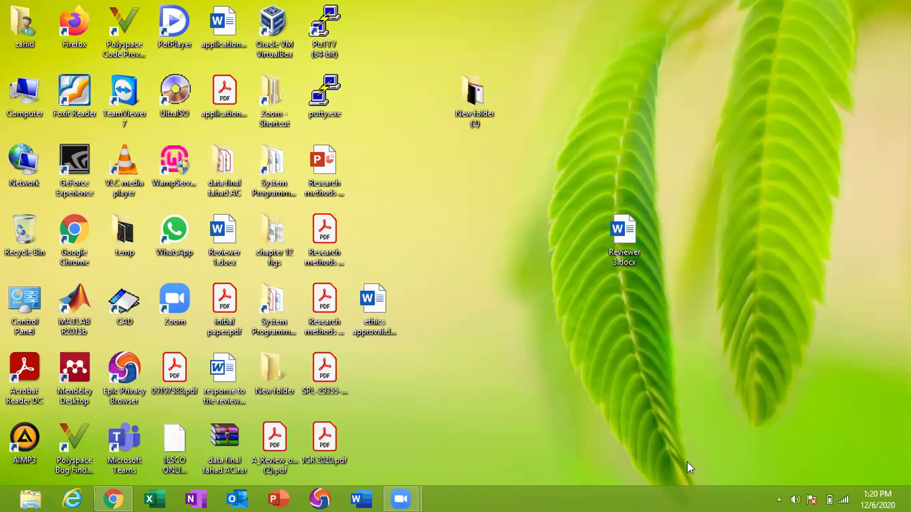